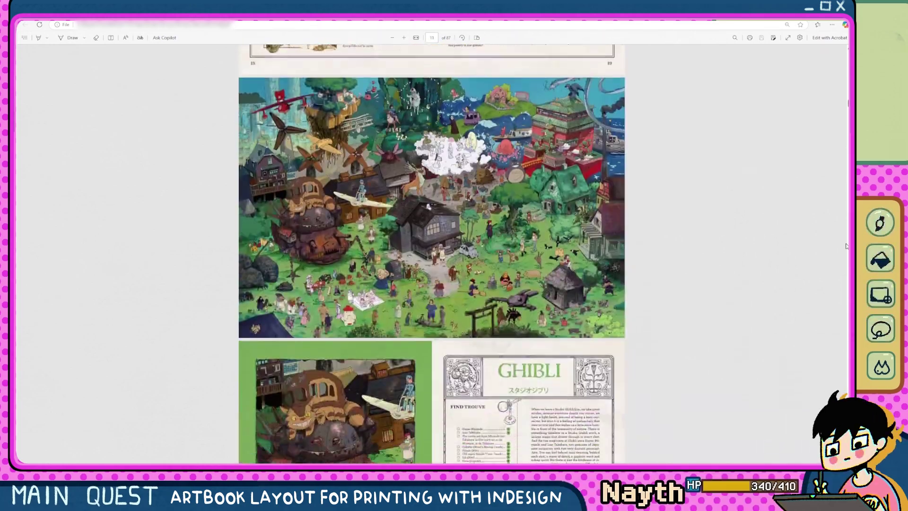
Look through the finished artbook PDF, examining the Ghibli spread, the Earth Maps section opener, and the Role playing games pages.
{"action": "scroll", "coordinate": [846, 246], "scroll_direction": "down", "scroll_amount": 8}
{"action": "scroll", "coordinate": [847, 246], "scroll_direction": "up", "scroll_amount": 10}
{"action": "scroll", "coordinate": [846, 246], "scroll_direction": "up", "scroll_amount": 20}
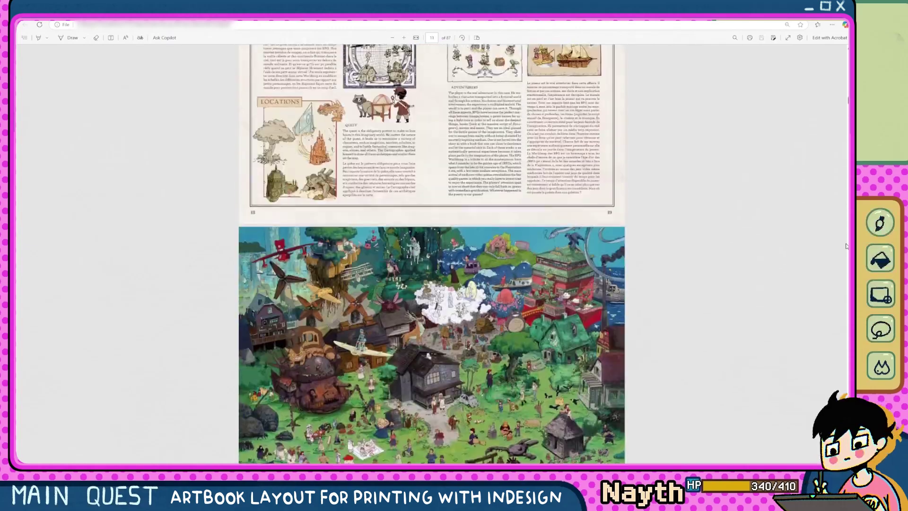
{"action": "scroll", "coordinate": [846, 246], "scroll_direction": "up", "scroll_amount": 6}
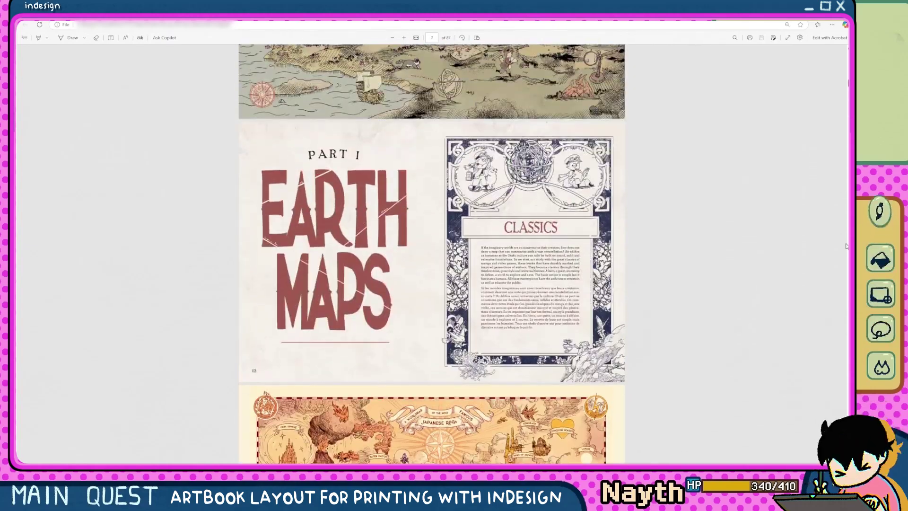
{"action": "scroll", "coordinate": [846, 246], "scroll_direction": "down", "scroll_amount": 4}
{"action": "scroll", "coordinate": [846, 246], "scroll_direction": "down", "scroll_amount": 2}
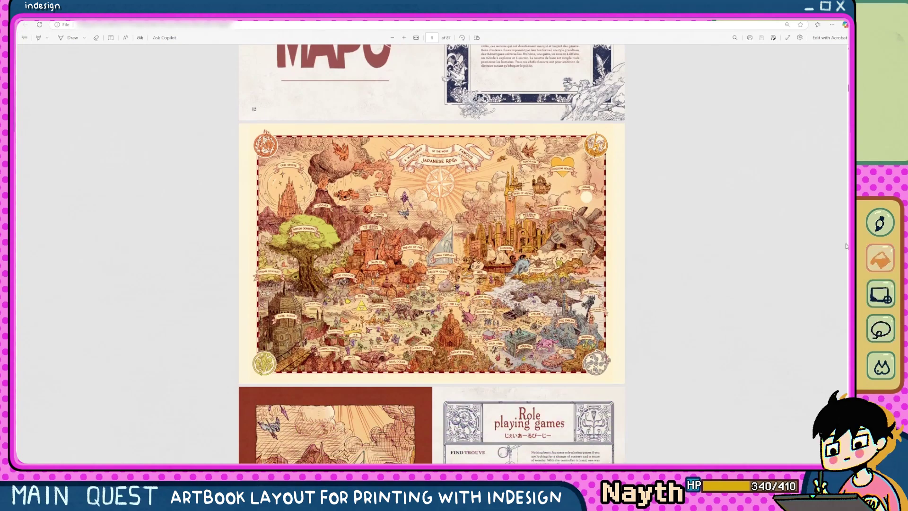
{"action": "scroll", "coordinate": [846, 246], "scroll_direction": "down", "scroll_amount": 5}
{"action": "scroll", "coordinate": [846, 246], "scroll_direction": "down", "scroll_amount": 1}
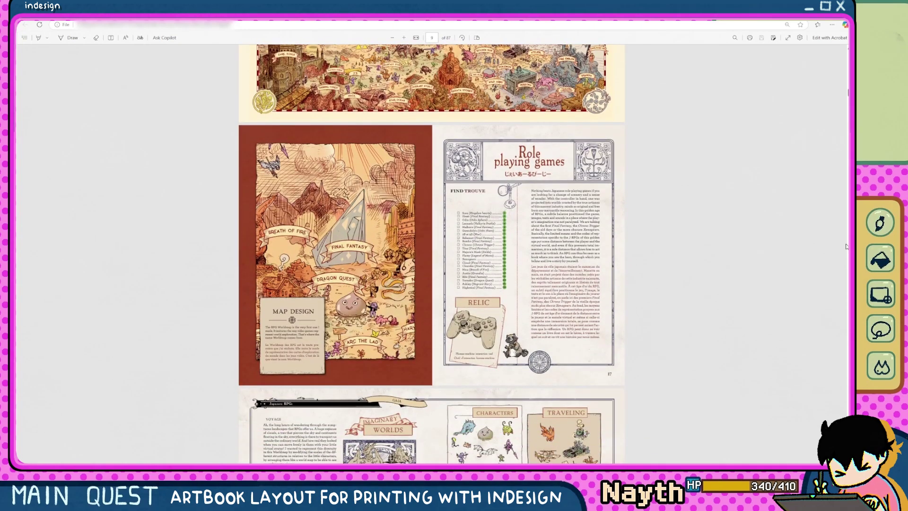
{"action": "scroll", "coordinate": [846, 246], "scroll_direction": "down", "scroll_amount": 5}
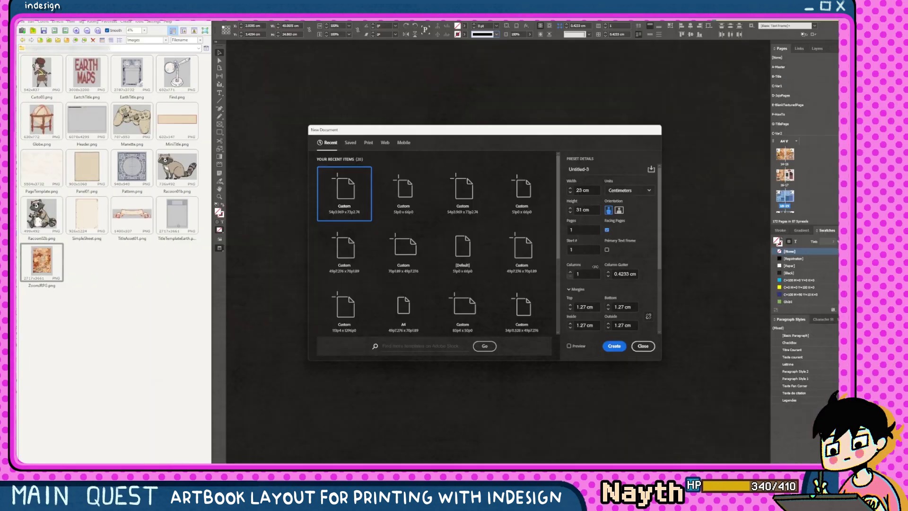
Create a 23 x 31 cm facing-pages document with 1.27 cm margins and dock its window in the workspace.
{"action": "scroll", "coordinate": [608, 271], "scroll_direction": "down", "scroll_amount": 1}
{"action": "scroll", "coordinate": [610, 272], "scroll_direction": "down", "scroll_amount": 2}
{"action": "left_click", "coordinate": [614, 346]}
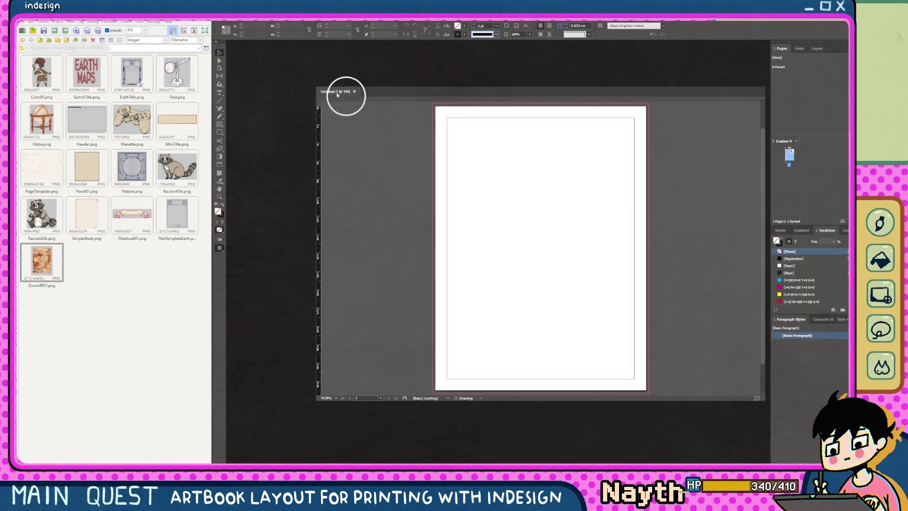
{"action": "left_click_drag", "start_coordinate": [345, 95], "coordinate": [293, 47]}
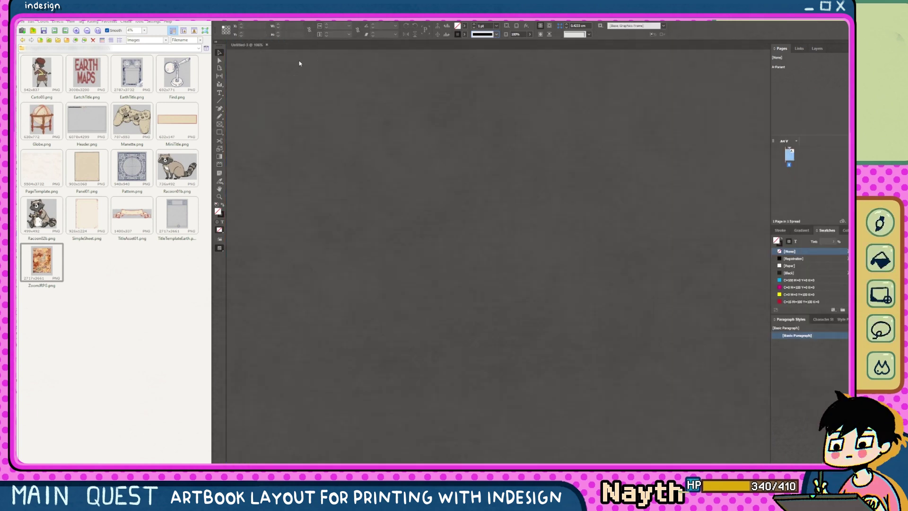
Insert 8 pages based on A-Parent after page 1.
{"action": "right_click", "coordinate": [789, 153]}
{"action": "left_click", "coordinate": [762, 159]}
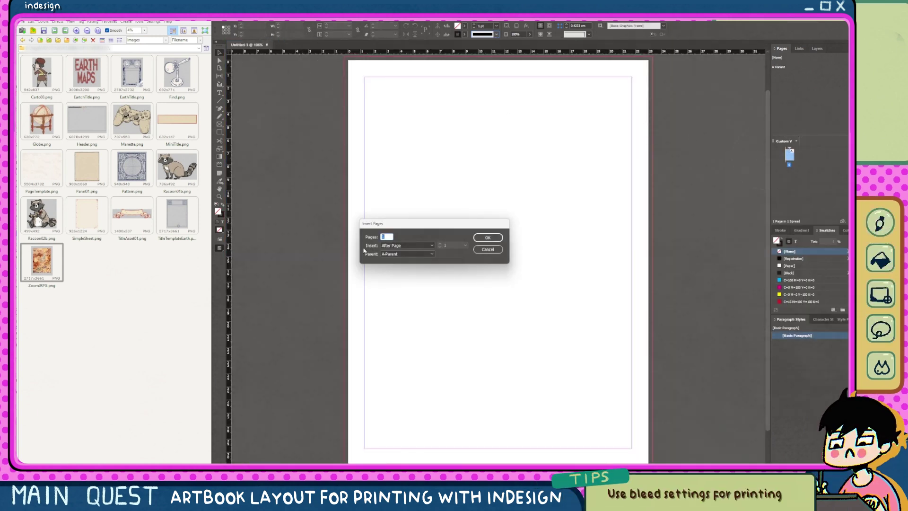
{"action": "type", "text": "8"}
{"action": "left_click", "coordinate": [497, 242]}
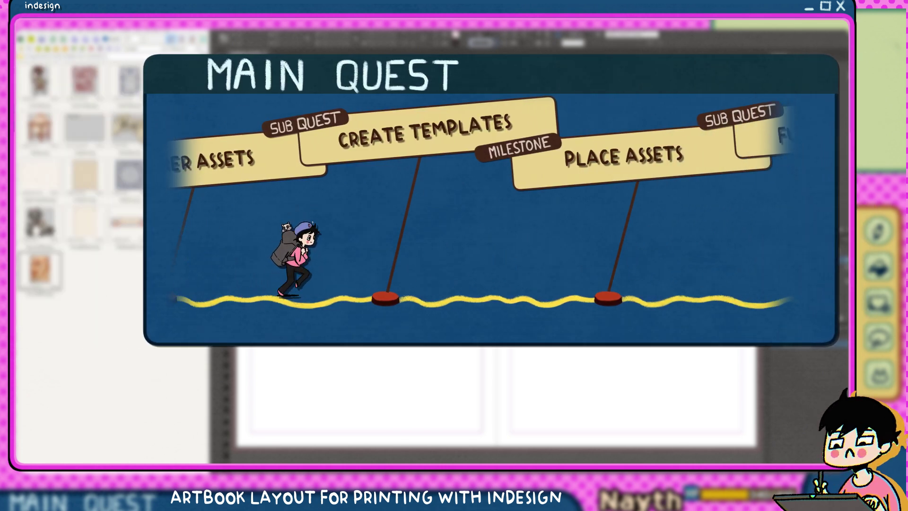
Create a new two-page parent named TITLE with prefix B.
{"action": "scroll", "coordinate": [657, 134], "scroll_direction": "up", "scroll_amount": 5}
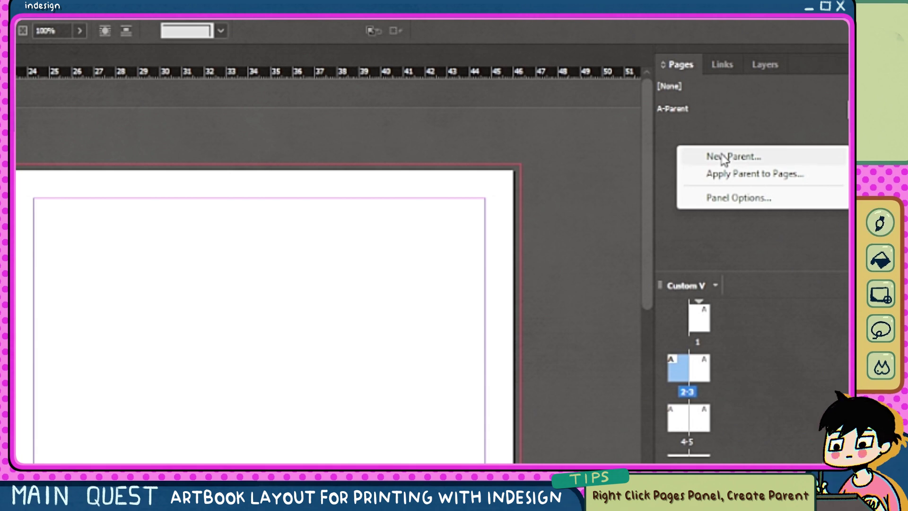
{"action": "left_click", "coordinate": [723, 157]}
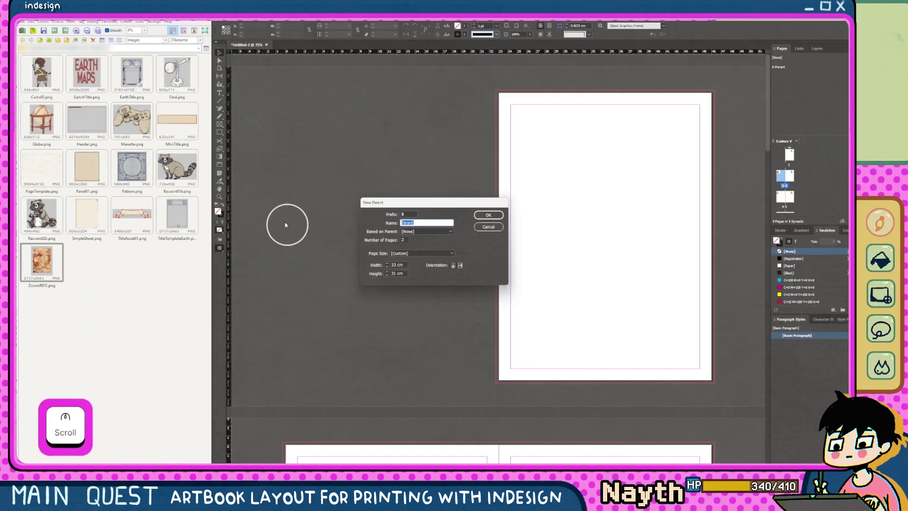
{"action": "type", "text": "TO"}
{"action": "key", "text": "BackSpace"}
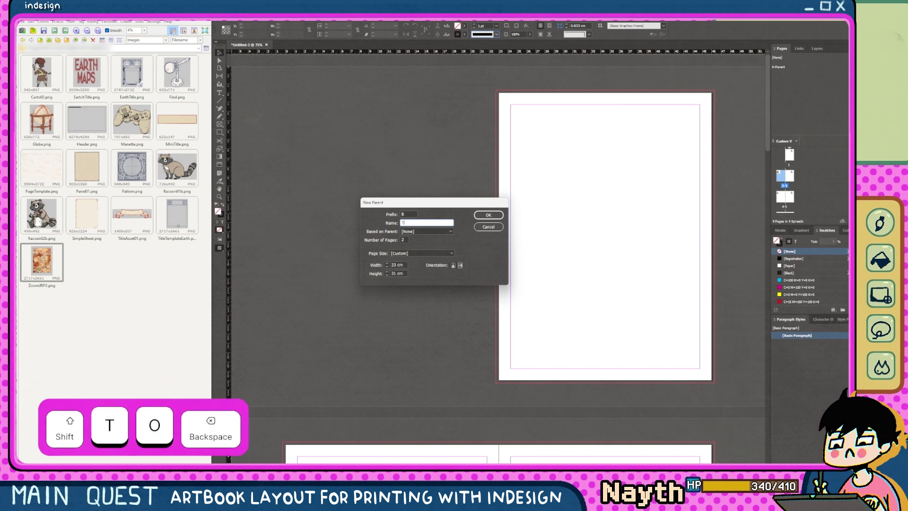
{"action": "type", "text": "ITLE"}
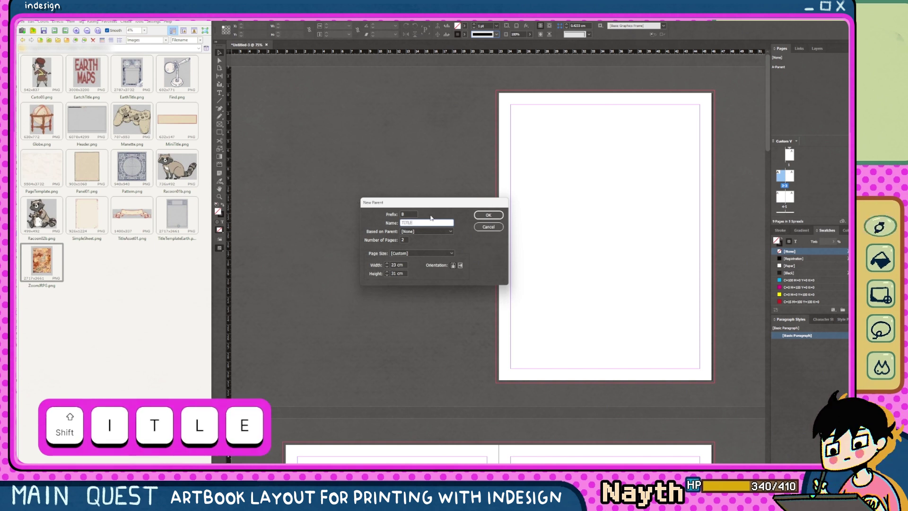
{"action": "left_click", "coordinate": [488, 215]}
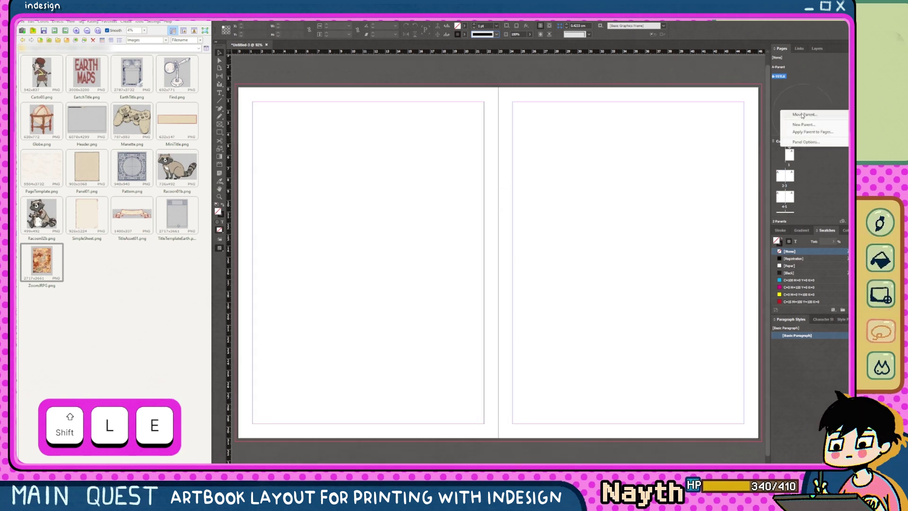
Create another two-page parent named PAGES with prefix C.
{"action": "left_click", "coordinate": [804, 125]}
{"action": "double_click", "coordinate": [430, 221]}
{"action": "type", "text": "PAGRE"}
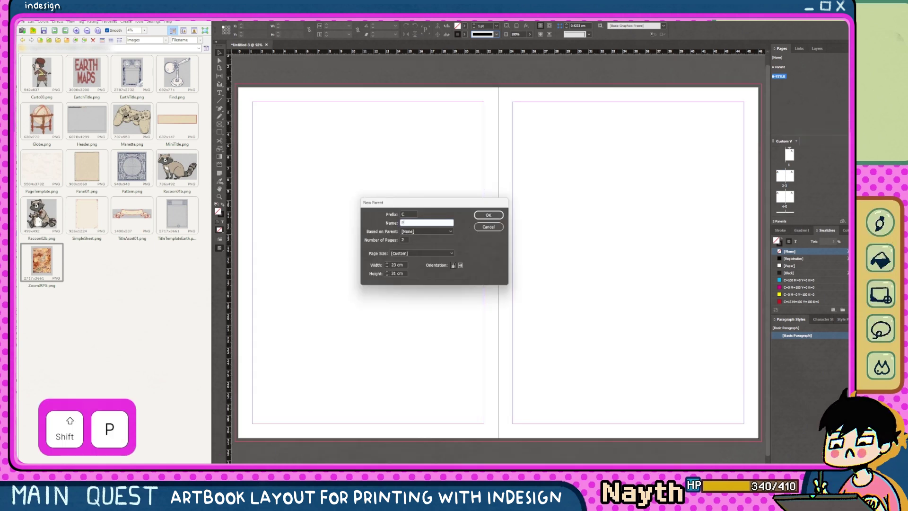
{"action": "key", "text": "BackSpace"}
{"action": "key", "text": "BackSpace"}
{"action": "type", "text": "ES"}
{"action": "left_click", "coordinate": [488, 214]}
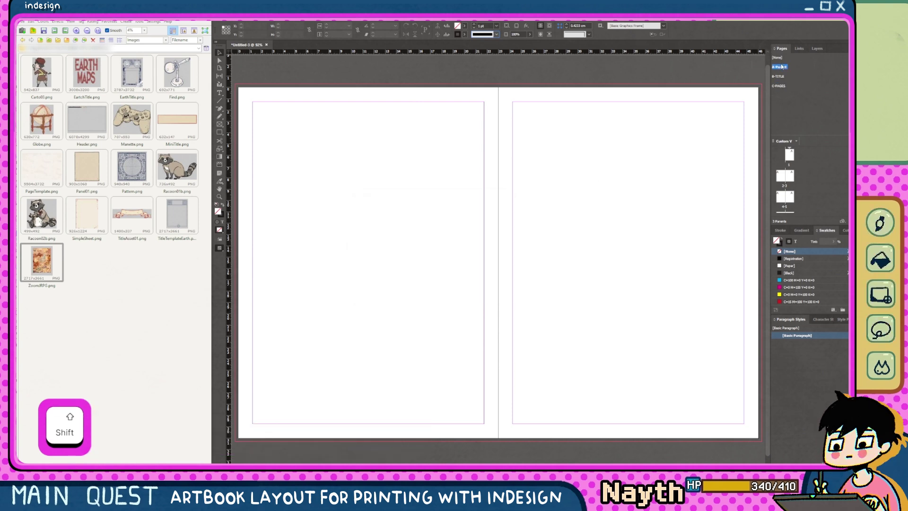
Place PageTemplate.png from the bleed corner across the A-Parent spread as its background and lock it.
{"action": "double_click", "coordinate": [780, 67]}
{"action": "left_click_drag", "start_coordinate": [42, 168], "coordinate": [283, 89]}
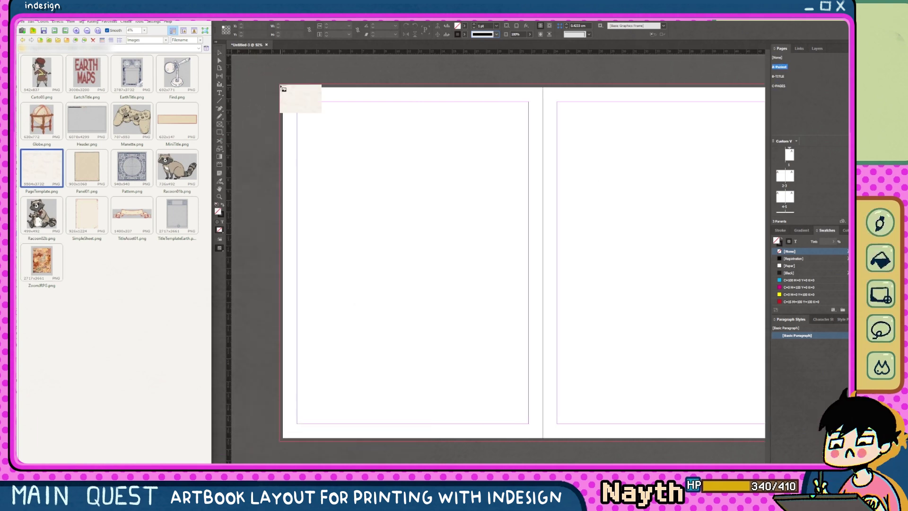
{"action": "left_click", "coordinate": [283, 90]}
{"action": "key", "text": "ctrl+l"}
Add the same PageTemplate.png background to the B-TITLE and C-PAGES parent spreads and lock it.
{"action": "double_click", "coordinate": [779, 76]}
{"action": "double_click", "coordinate": [780, 85]}
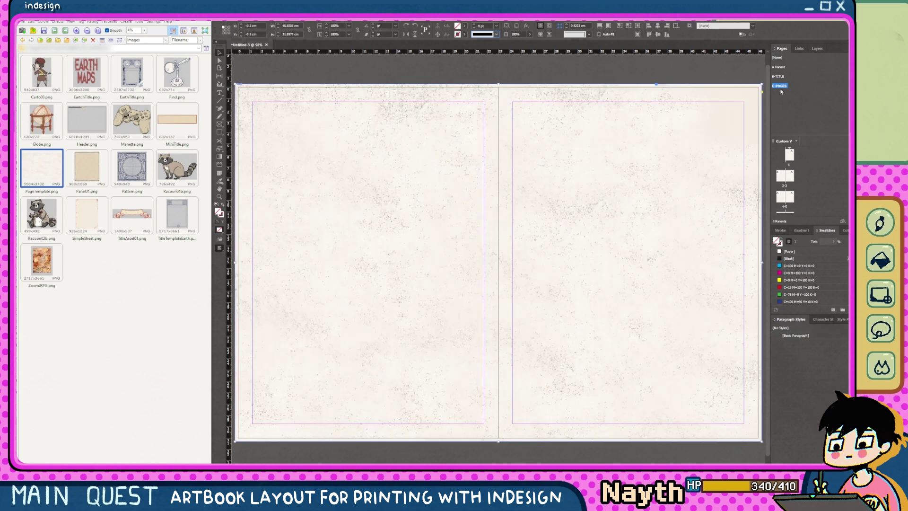
{"action": "key", "text": "ctrl+l"}
{"action": "key", "text": "ctrl+l"}
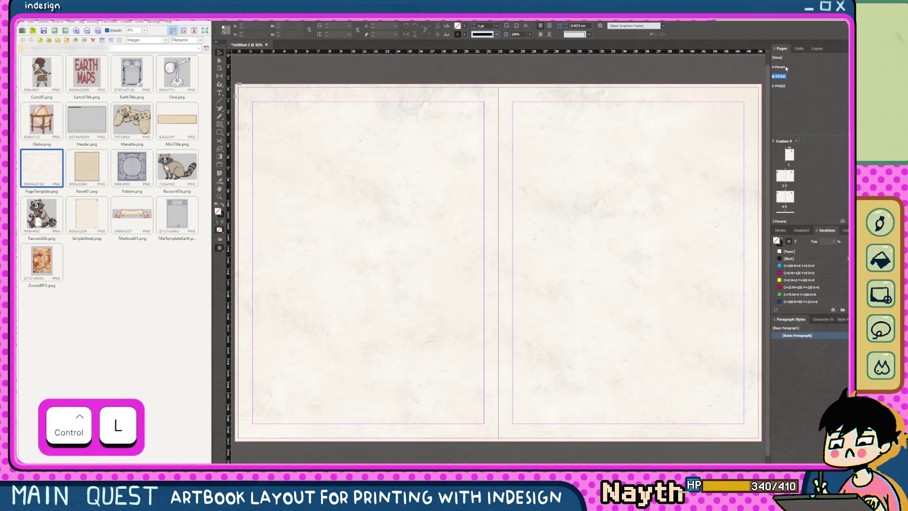
Add a small text frame in the lower outer corner of A-Parent's left page containing a Current Page Number marker.
{"action": "left_click_drag", "start_coordinate": [239, 428], "coordinate": [284, 447]}
{"action": "right_click", "coordinate": [254, 435]}
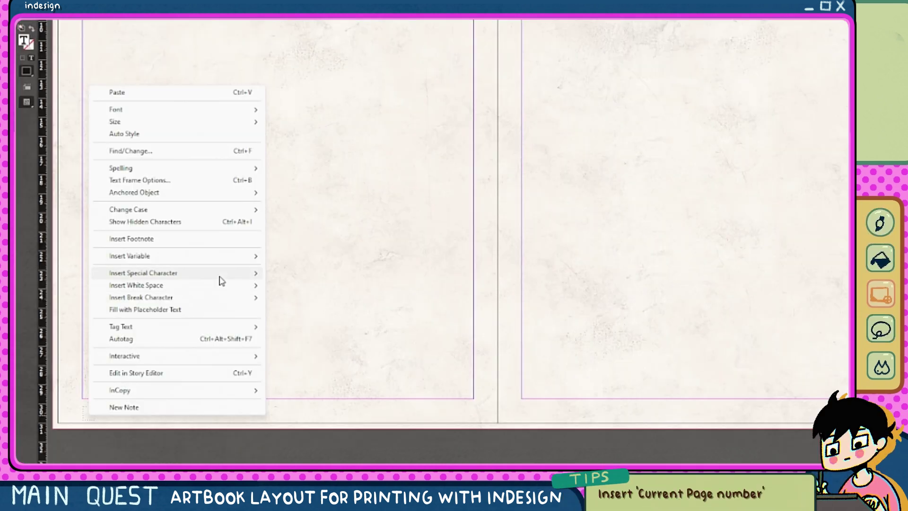
{"action": "mouse_move", "coordinate": [220, 279]}
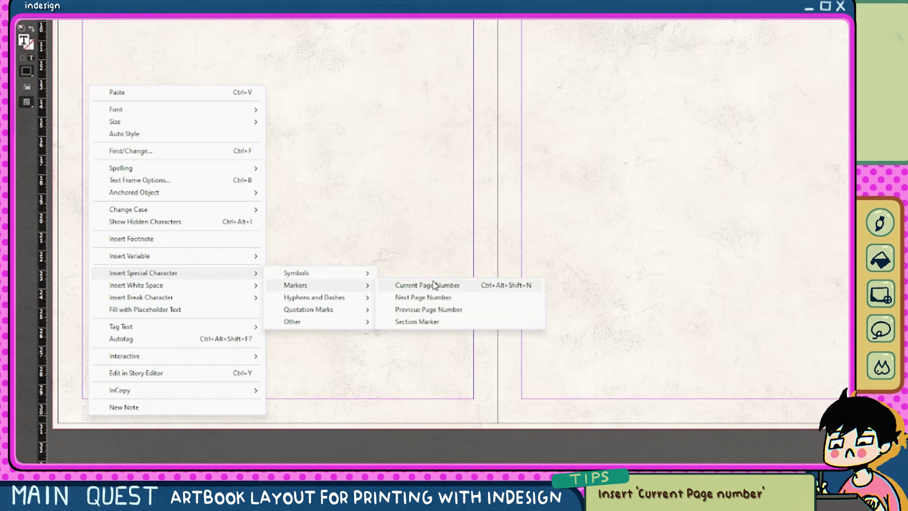
{"action": "left_click", "coordinate": [436, 285]}
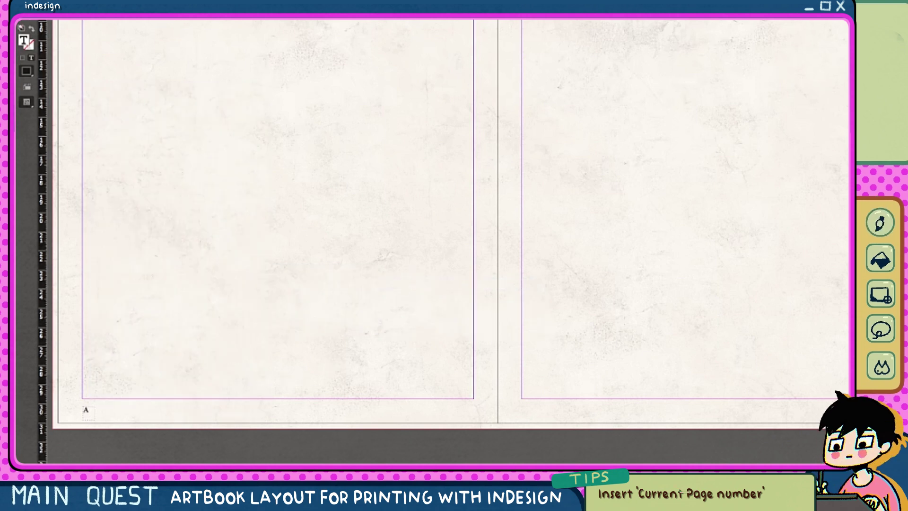
{"action": "key", "text": "Escape"}
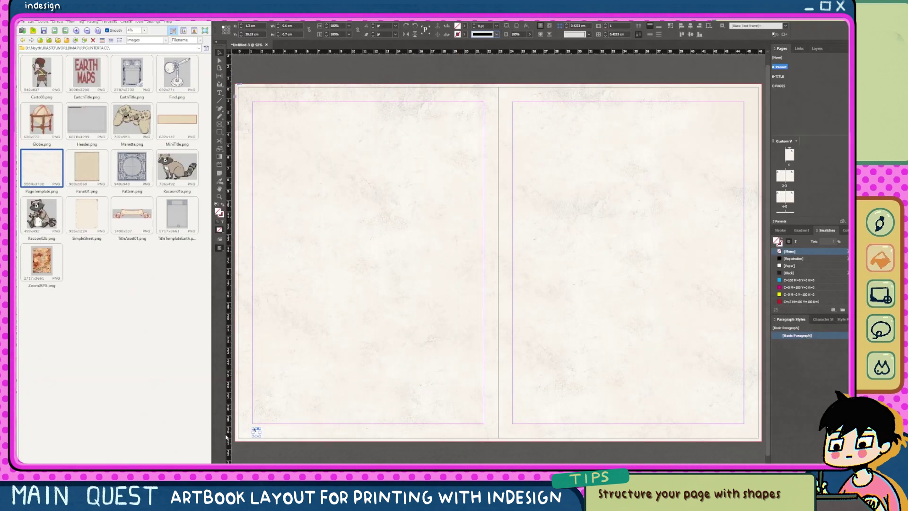
Duplicate the page number frame into the lower outer corner of the right parent page and check the numbering on the document pages.
{"action": "key", "text": "ctrl+c"}
{"action": "key", "text": "ctrl+v"}
{"action": "left_click_drag", "start_coordinate": [498, 261], "coordinate": [742, 434]}
{"action": "key", "text": "Up"}
{"action": "left_click_drag", "start_coordinate": [750, 409], "coordinate": [269, 428]}
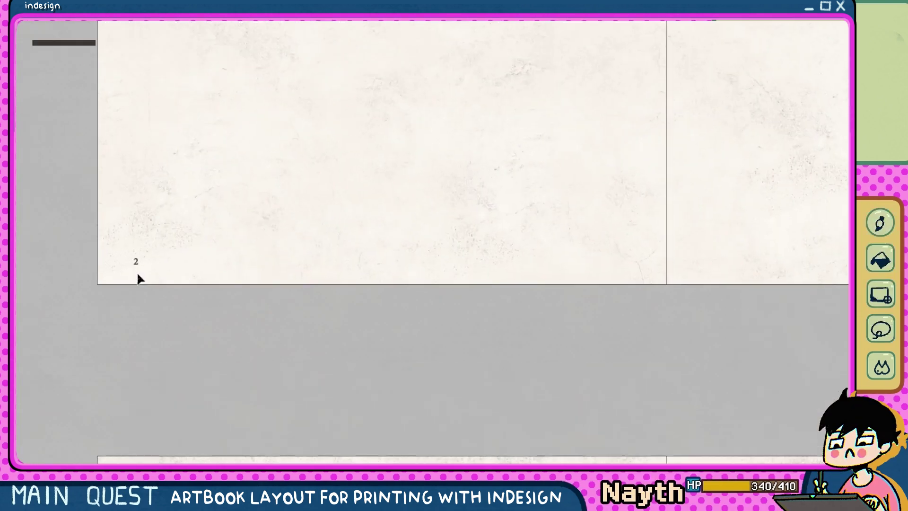
{"action": "scroll", "coordinate": [141, 274], "scroll_direction": "down", "scroll_amount": 8}
{"action": "scroll", "coordinate": [140, 274], "scroll_direction": "down", "scroll_amount": 8}
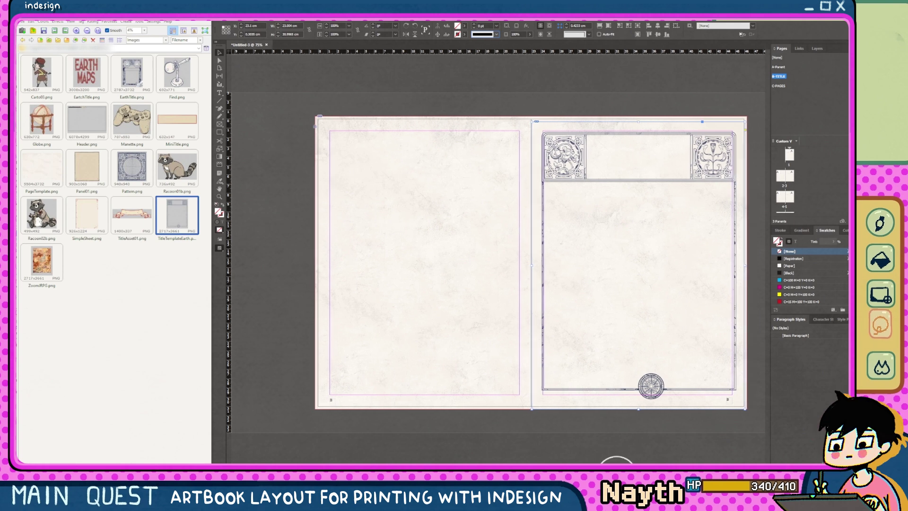
Align the ornamental title template frame over the right page of the B-TITLE parent and lock it.
{"action": "scroll", "coordinate": [631, 270], "scroll_direction": "right", "scroll_amount": 1}
{"action": "left_click_drag", "start_coordinate": [628, 285], "coordinate": [627, 286]}
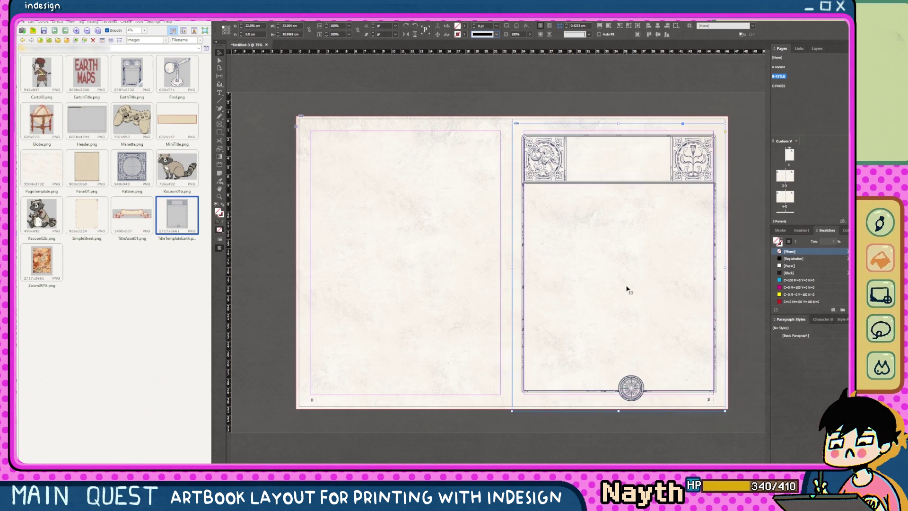
{"action": "key", "text": "ctrl+l"}
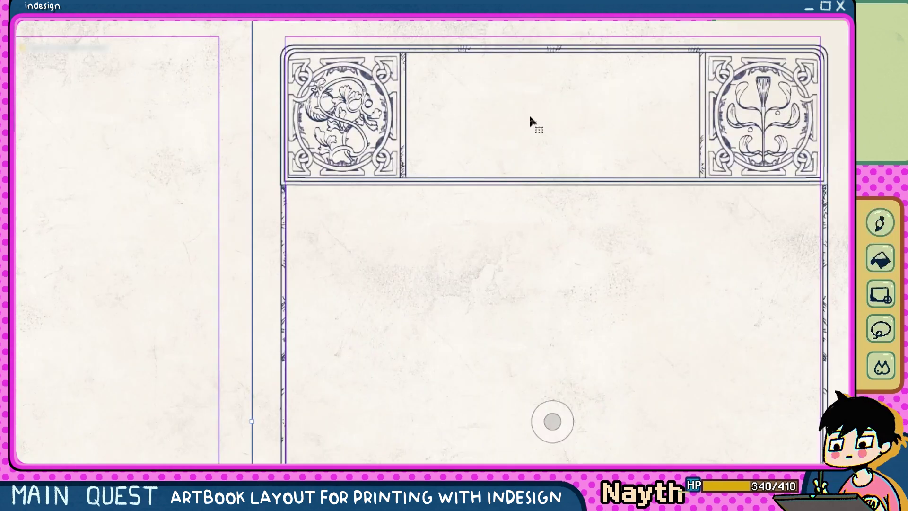
{"action": "right_click", "coordinate": [528, 118]}
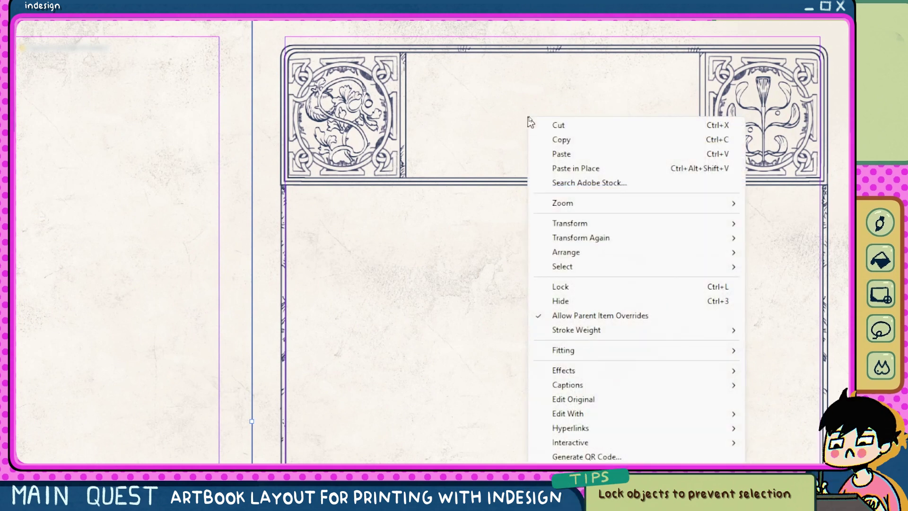
{"action": "left_click", "coordinate": [617, 288]}
Draw a vertical divider line through the body of the ornamental frame with the Line tool and choose its stroke style.
{"action": "left_click", "coordinate": [219, 101]}
{"action": "left_click_drag", "start_coordinate": [605, 391], "coordinate": [605, 193]}
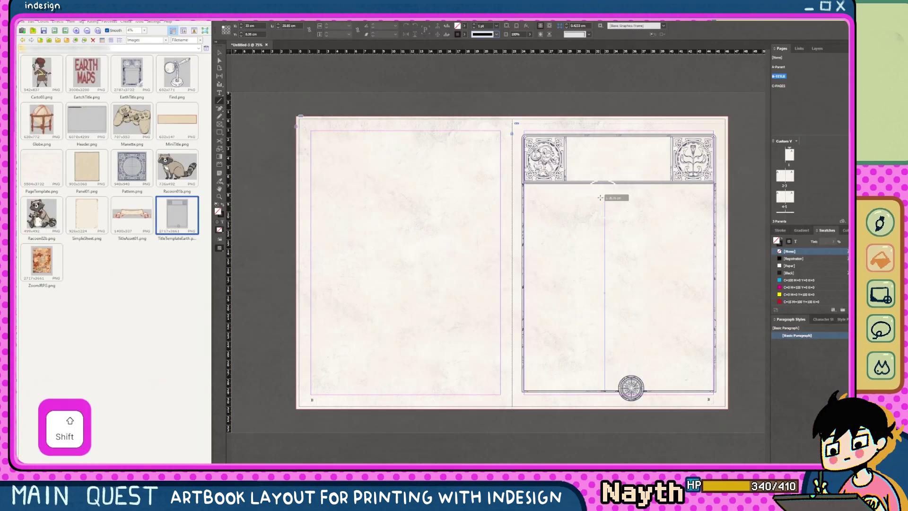
{"action": "left_click", "coordinate": [497, 34]}
{"action": "left_click", "coordinate": [501, 133]}
Place the Find.png illustration near the top of the ornamental frame's left column and undo the last adjustment.
{"action": "left_click_drag", "start_coordinate": [177, 73], "coordinate": [542, 195]}
{"action": "left_click", "coordinate": [543, 196]}
{"action": "left_click_drag", "start_coordinate": [597, 256], "coordinate": [601, 215]}
{"action": "key", "text": "ctrl+z"}
{"action": "left_click", "coordinate": [220, 53]}
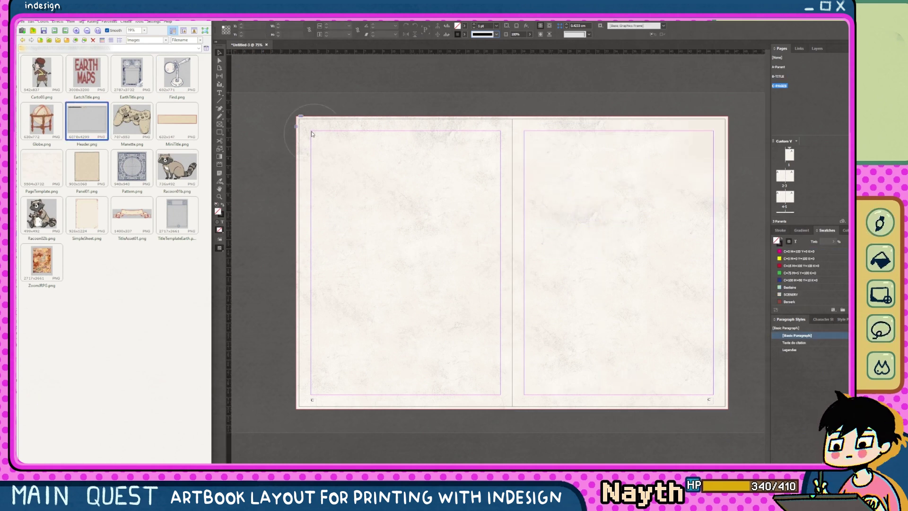
Switch to preview mode and place the EARTH MAPS title image on the left page of spread 2-3.
{"action": "key", "text": "w"}
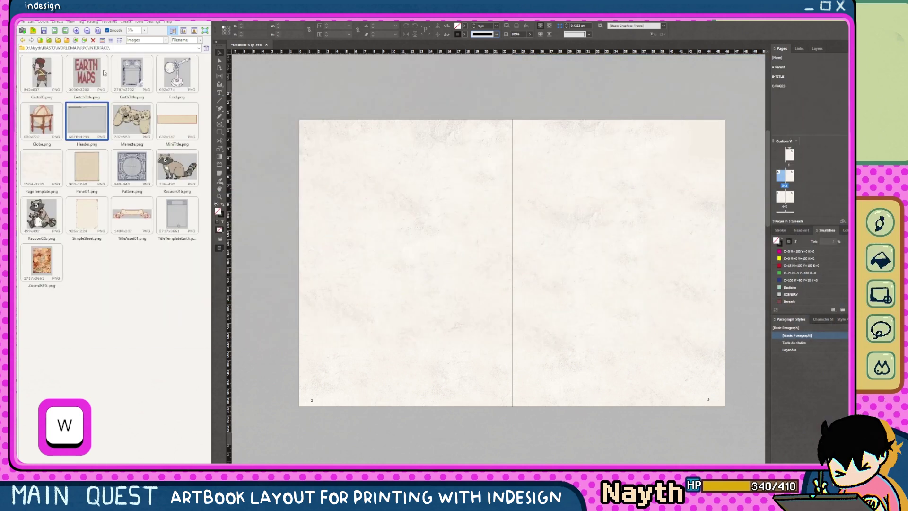
{"action": "left_click_drag", "start_coordinate": [86, 74], "coordinate": [317, 142]}
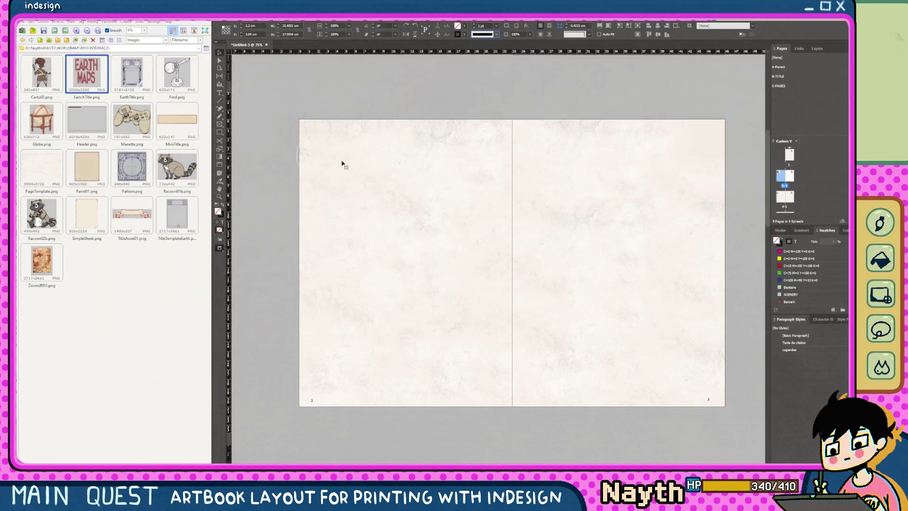
{"action": "left_click", "coordinate": [319, 154]}
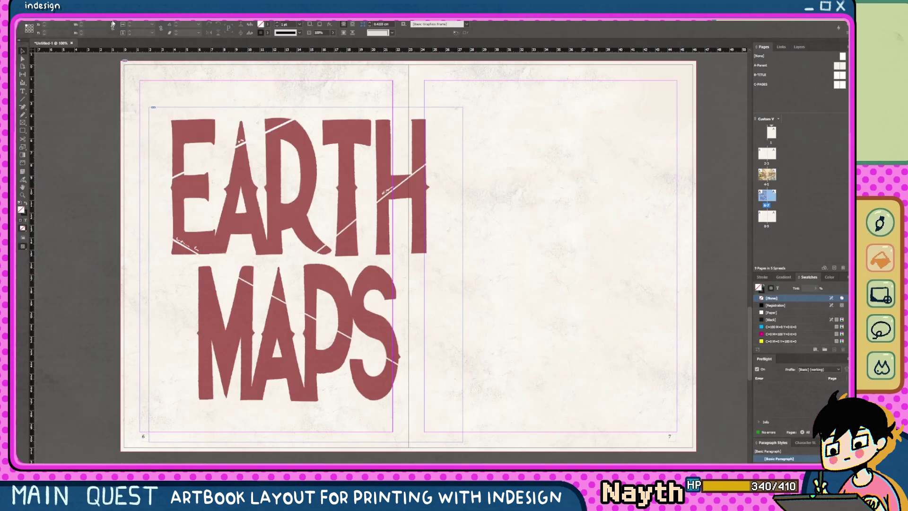
Turn on Smart Guides for positioning the EARTH MAPS title on spread 6-7.
{"action": "left_click", "coordinate": [143, 19]}
{"action": "mouse_move", "coordinate": [189, 148]}
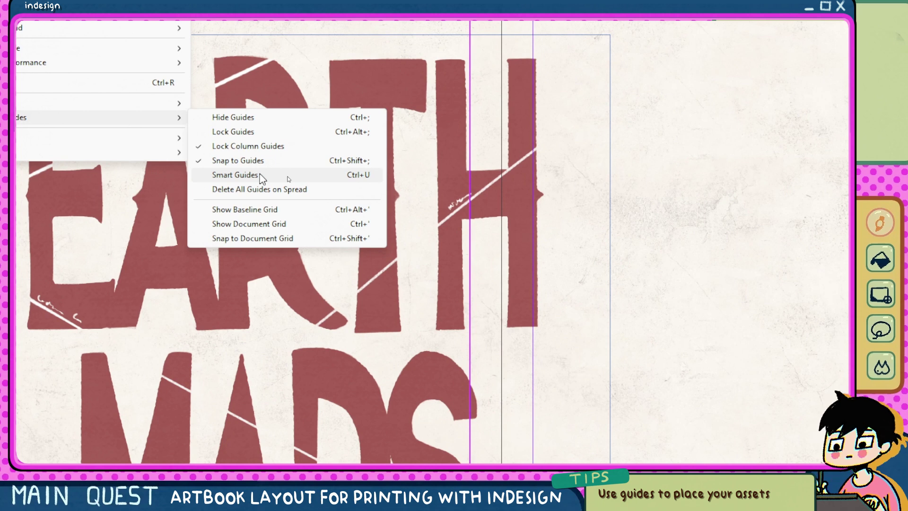
{"action": "left_click", "coordinate": [262, 176]}
{"action": "key", "text": "super+minus"}
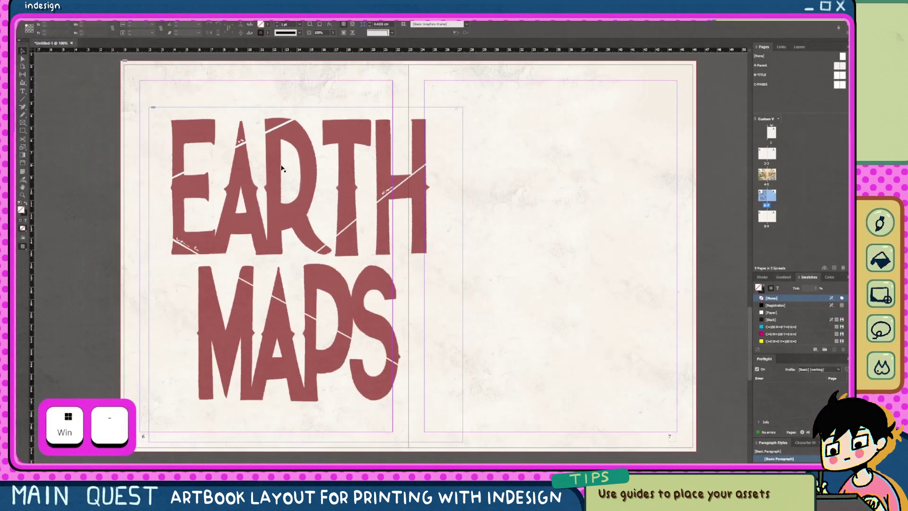
Reposition the EARTH MAPS title slightly lower on page 6 using the guides and toggle preview mode.
{"action": "left_click_drag", "start_coordinate": [370, 357], "coordinate": [371, 357]}
{"action": "left_click_drag", "start_coordinate": [286, 187], "coordinate": [290, 226]}
{"action": "key", "text": "w"}
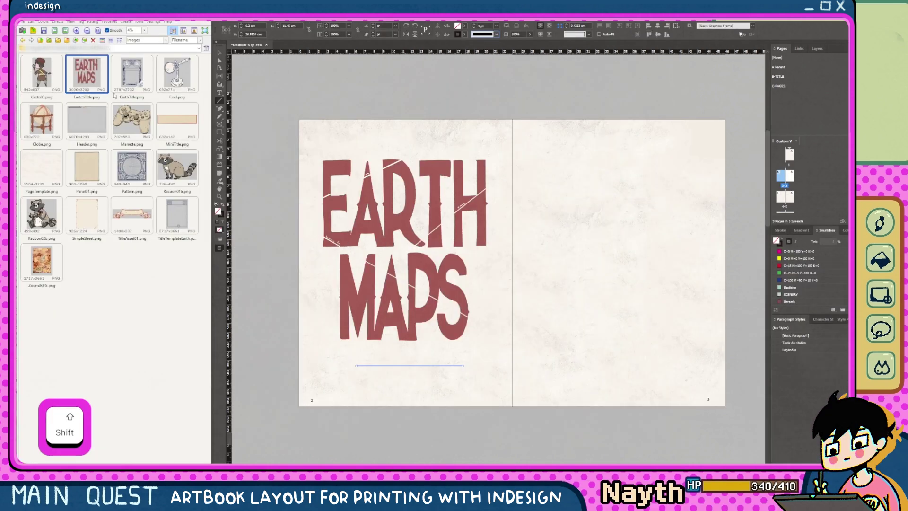
Place the EarthTitle.png ornamental frame on page 3, align it with the page's bleed, and lock it.
{"action": "left_click_drag", "start_coordinate": [132, 73], "coordinate": [523, 136]}
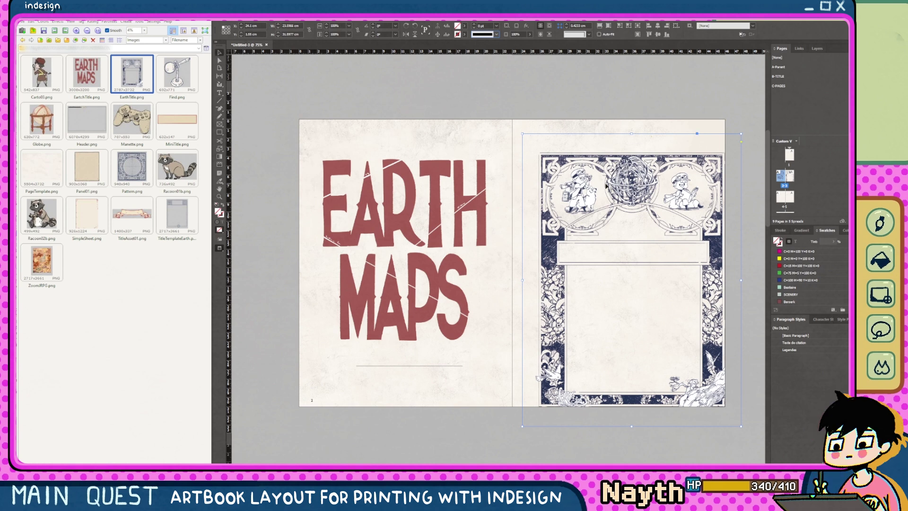
{"action": "left_click_drag", "start_coordinate": [605, 186], "coordinate": [597, 168]}
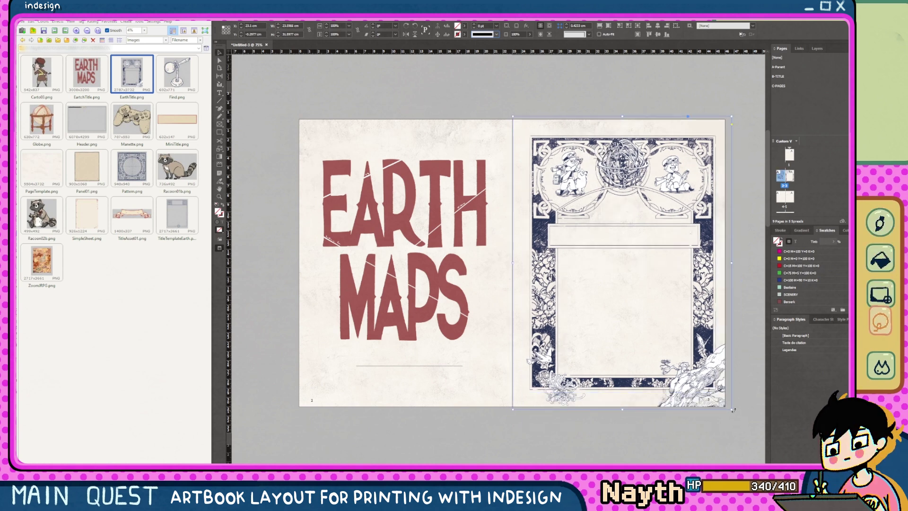
{"action": "key", "text": "w"}
{"action": "key", "text": "w"}
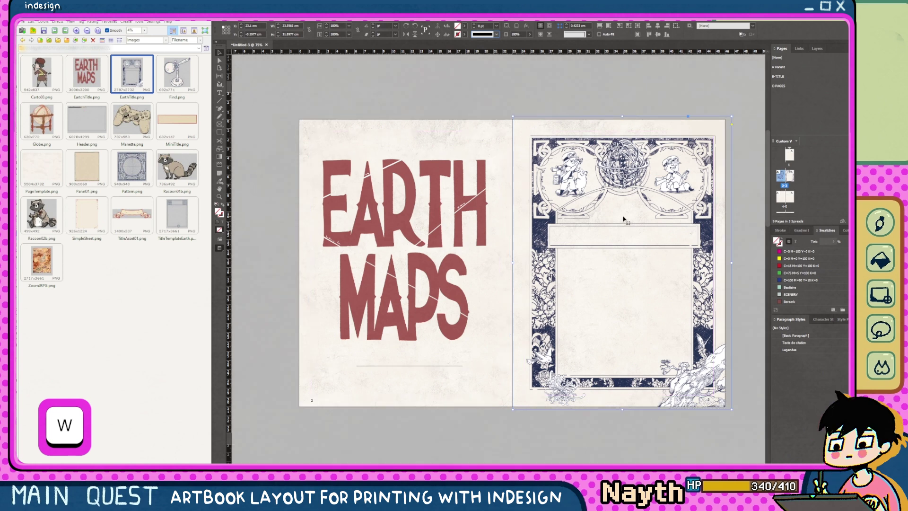
{"action": "key", "text": "ctrl+l"}
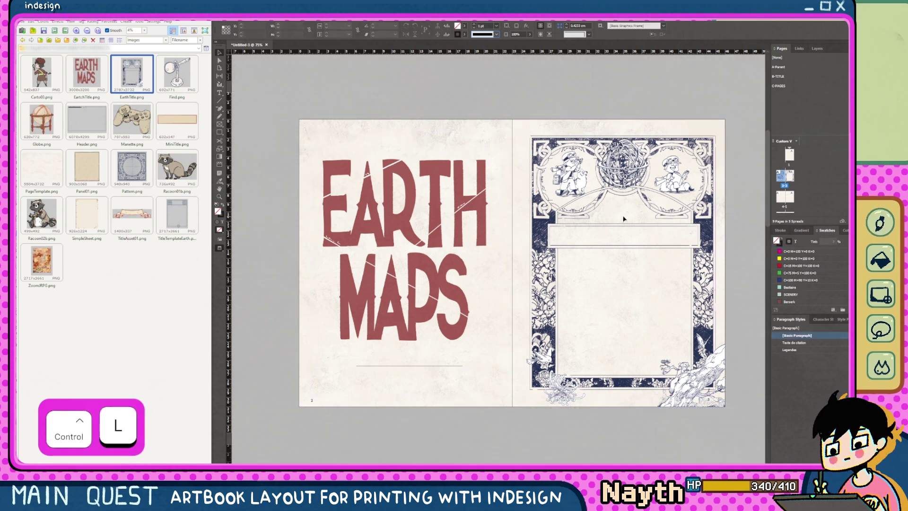
Set the blending mode of the ornamental frame on page 3 to Multiply and lock the frame.
{"action": "right_click", "coordinate": [624, 219]}
{"action": "mouse_move", "coordinate": [636, 279]}
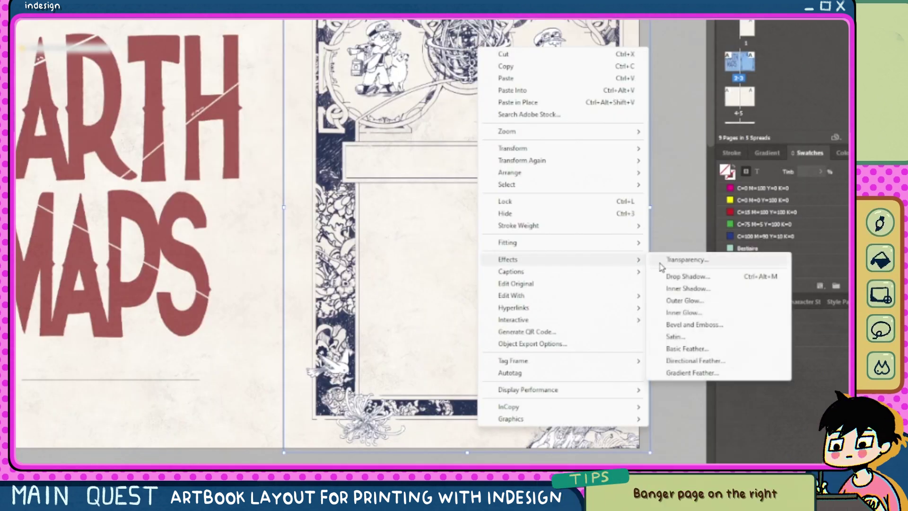
{"action": "left_click", "coordinate": [746, 279]}
{"action": "left_click", "coordinate": [425, 141]}
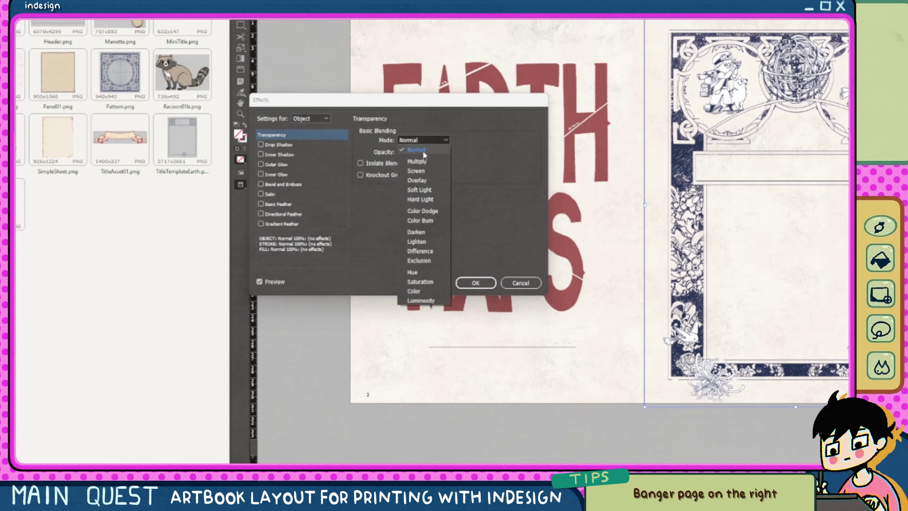
{"action": "left_click", "coordinate": [417, 161]}
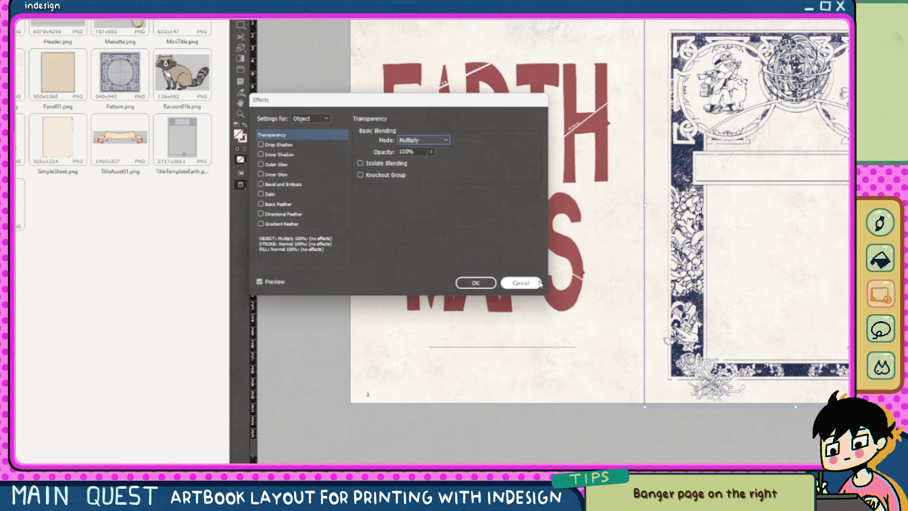
{"action": "left_click", "coordinate": [475, 283]}
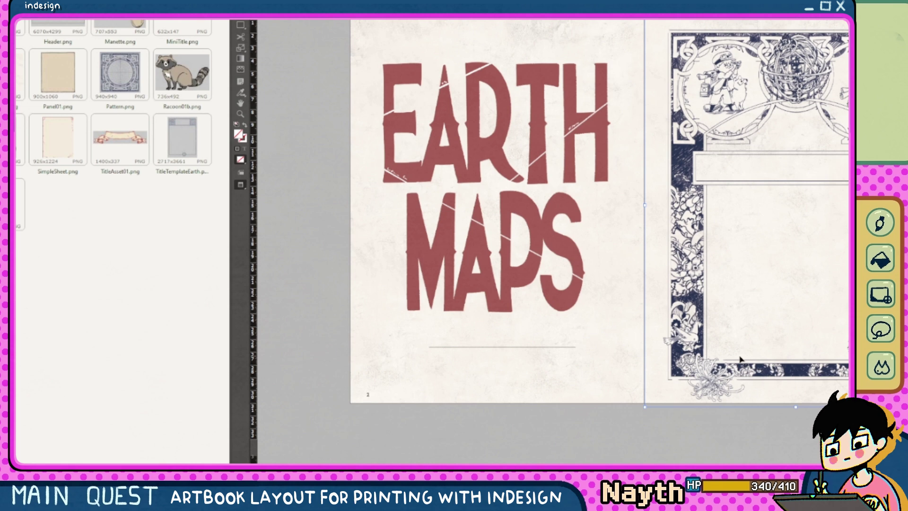
{"action": "key", "text": "ctrl+l"}
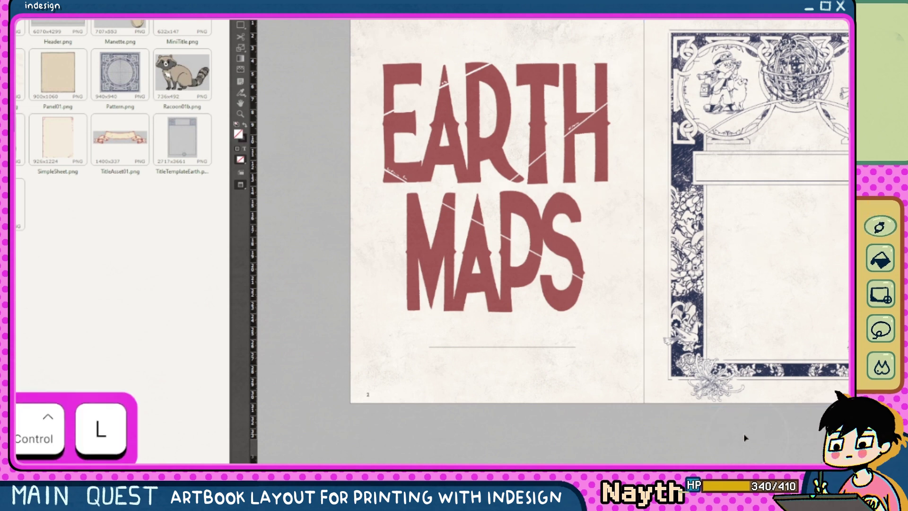
Paste the CLASSICS heading in place in the frame's banner and fill the area below with the body text.
{"action": "right_click", "coordinate": [604, 236]}
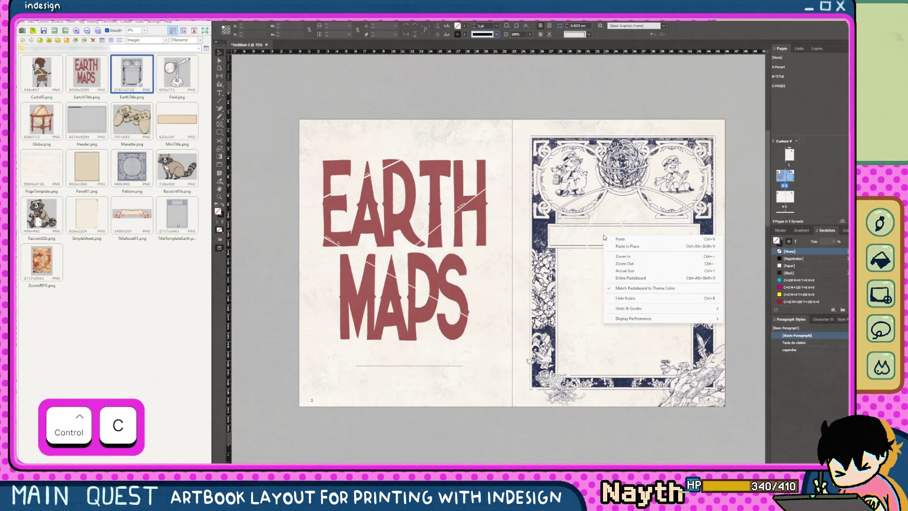
{"action": "left_click", "coordinate": [631, 245]}
{"action": "key", "text": "t"}
{"action": "left_click", "coordinate": [618, 304]}
{"action": "type", "text": "If the"}
{"action": "key", "text": "ctrl+a"}
{"action": "key", "text": "ctrl+v"}
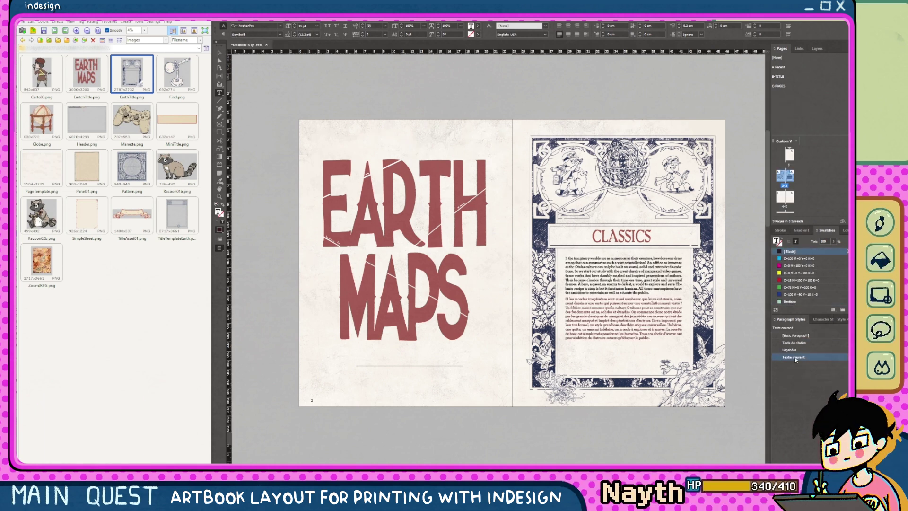
Try changing the font family of the Texte courant paragraph style to p5hatty.
{"action": "right_click", "coordinate": [796, 358]}
{"action": "left_click", "coordinate": [797, 361]}
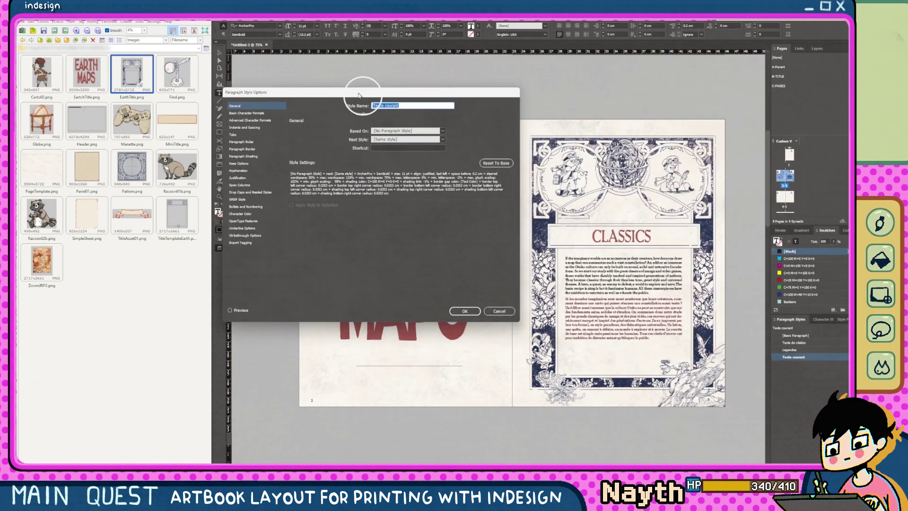
{"action": "left_click_drag", "start_coordinate": [357, 96], "coordinate": [385, 96]}
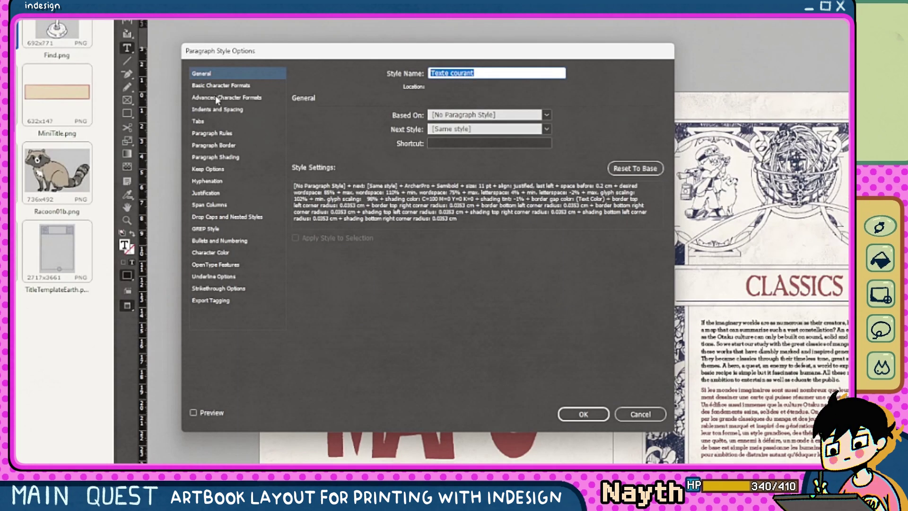
{"action": "left_click", "coordinate": [272, 115]}
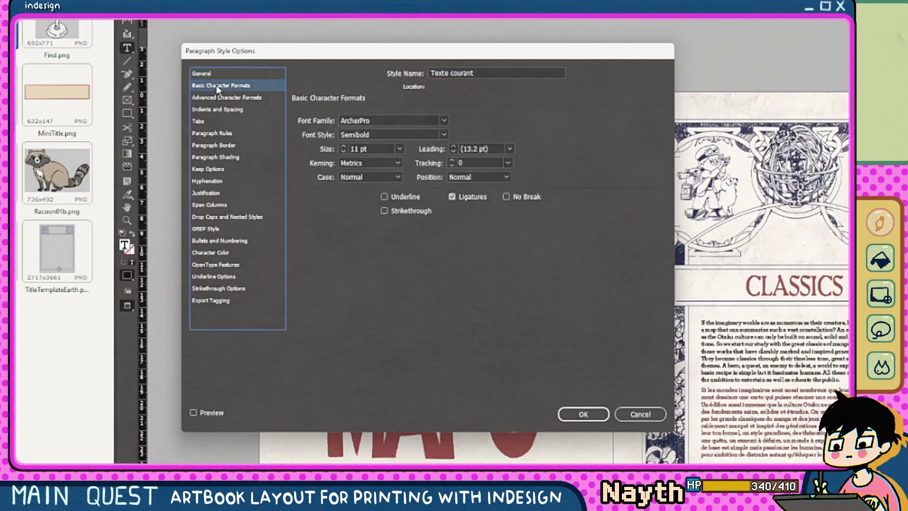
{"action": "left_click", "coordinate": [444, 120]}
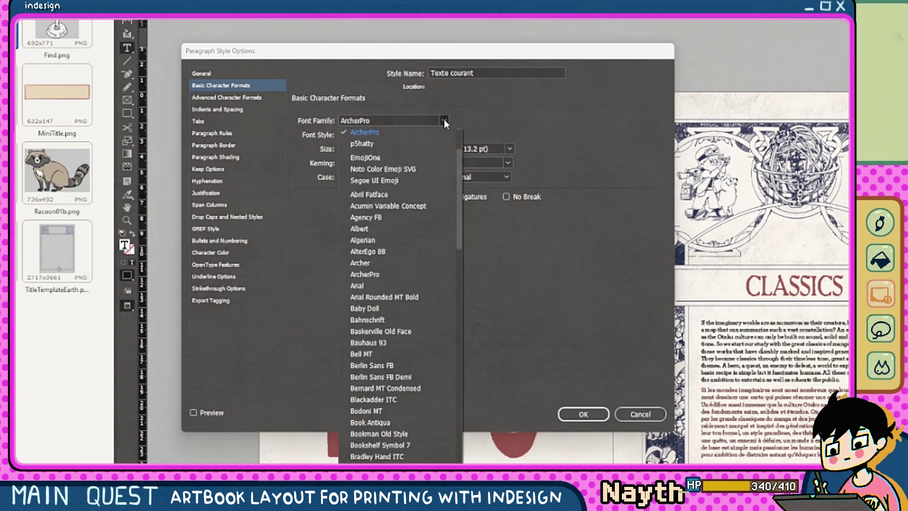
{"action": "left_click", "coordinate": [384, 144]}
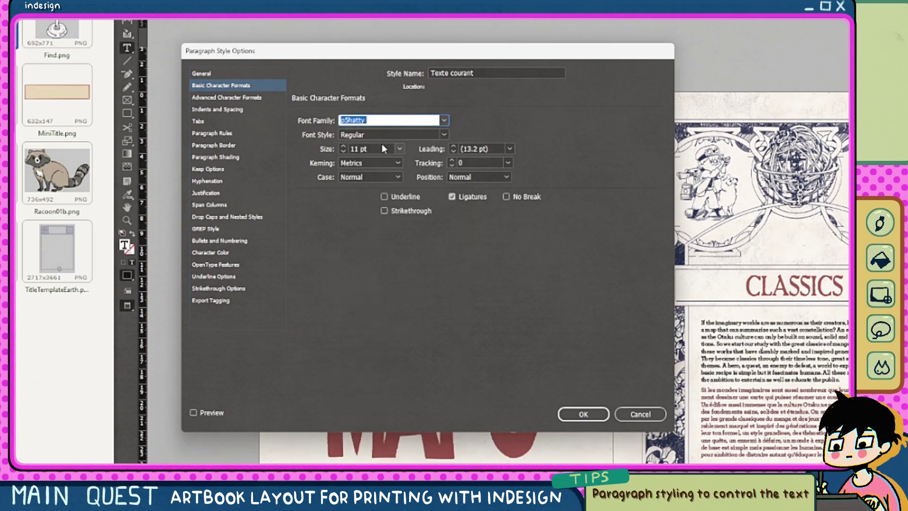
{"action": "left_click", "coordinate": [581, 419]}
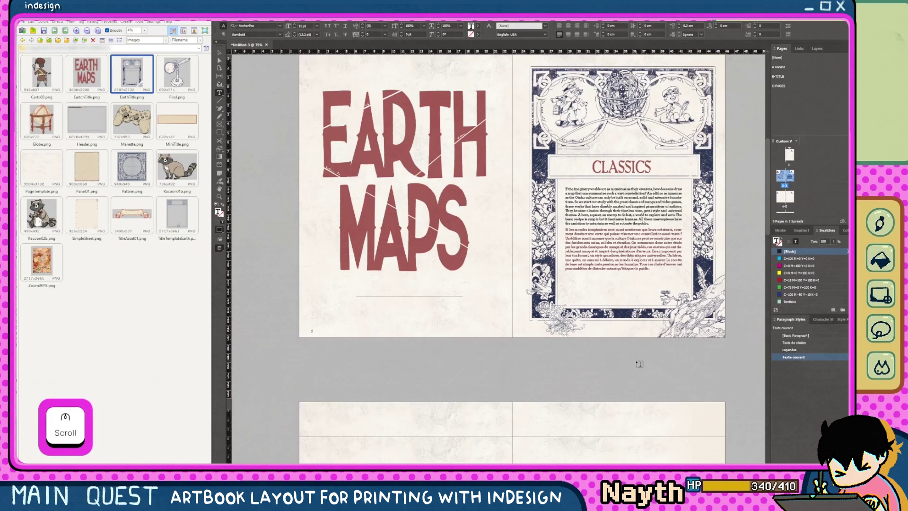
Place the DLC_Panorama1 illustration across spread 4-5 and scale it out to the bleed lines.
{"action": "scroll", "coordinate": [638, 364], "scroll_direction": "down", "scroll_amount": 5}
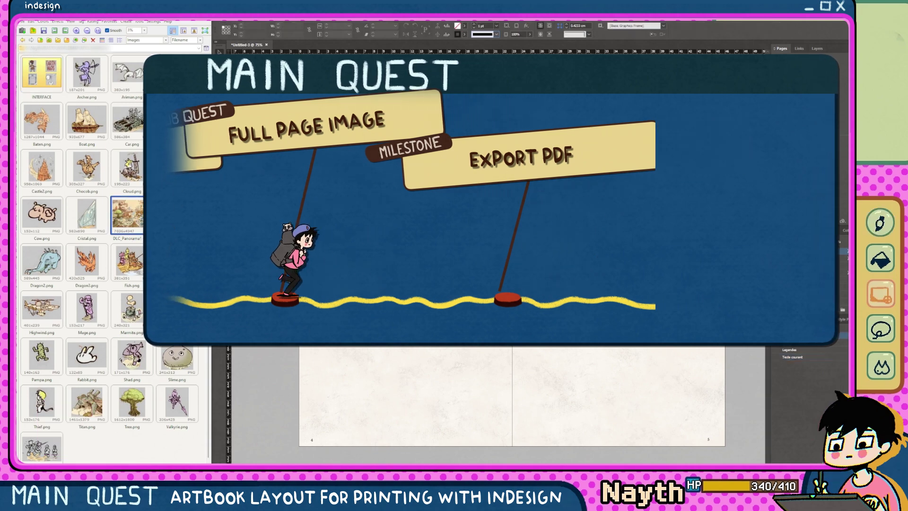
{"action": "key", "text": "w"}
{"action": "left_click_drag", "start_coordinate": [132, 215], "coordinate": [341, 158]}
{"action": "left_click_drag", "start_coordinate": [702, 357], "coordinate": [561, 295]}
{"action": "key", "text": "ctrl+shift"}
{"action": "left_click_drag", "start_coordinate": [644, 383], "coordinate": [708, 424]}
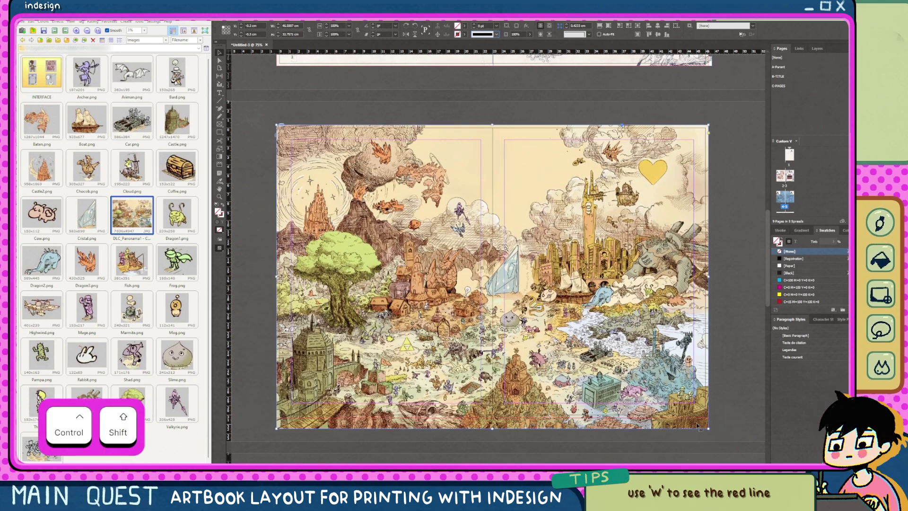
Nudge the panorama up to the top bleed line and compare its edges with and without preview mode.
{"action": "key", "text": "Up"}
{"action": "key", "text": "Up"}
{"action": "key", "text": "Up"}
{"action": "key", "text": "Up"}
{"action": "key", "text": "Up"}
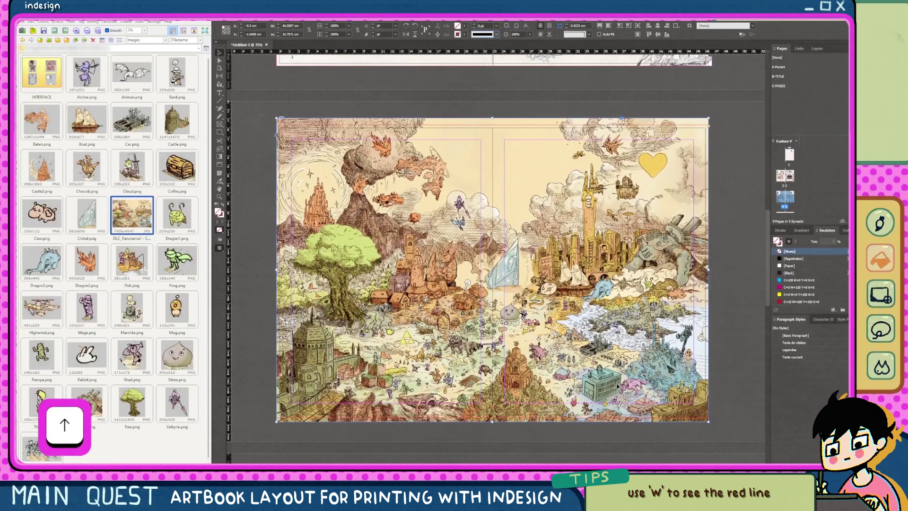
{"action": "key", "text": "w"}
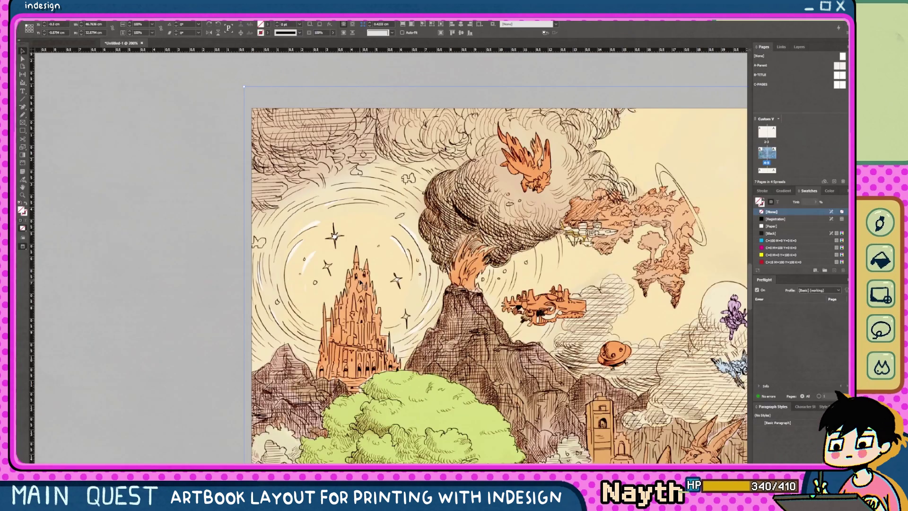
{"action": "left_click", "coordinate": [132, 269]}
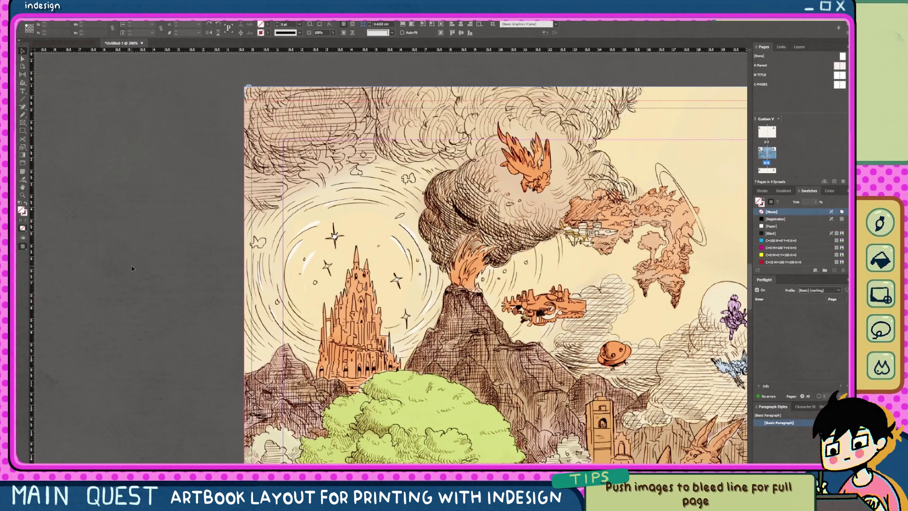
{"action": "key", "text": "w"}
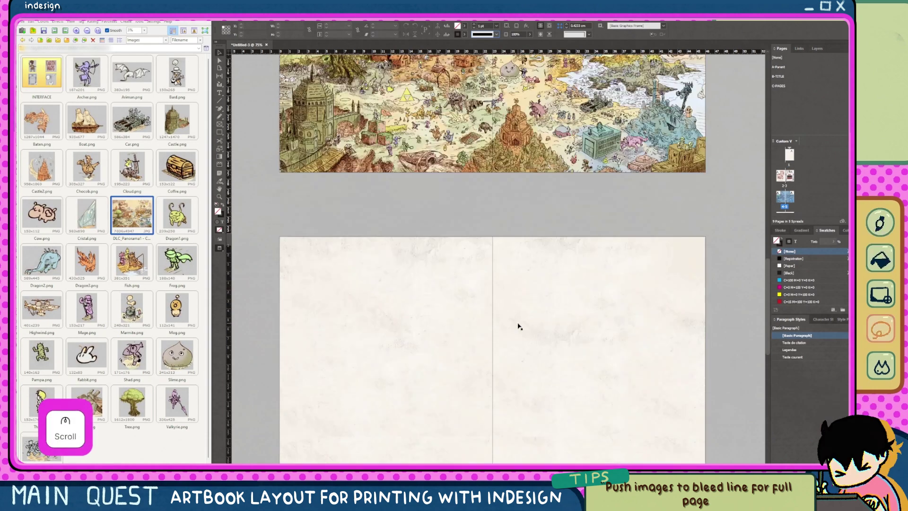
Apply a parent page to the spread on pages 6-7.
{"action": "scroll", "coordinate": [517, 327], "scroll_direction": "down", "scroll_amount": 3}
{"action": "right_click", "coordinate": [790, 189]}
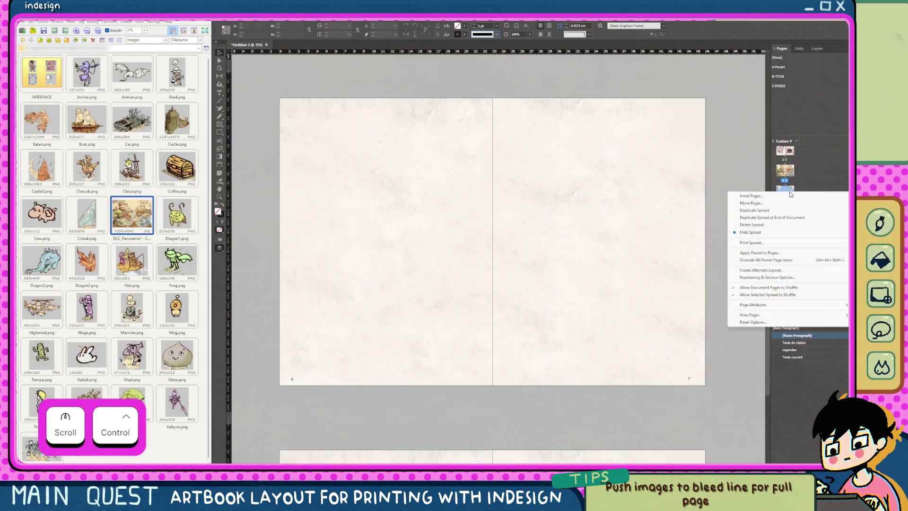
{"action": "left_click", "coordinate": [759, 253]}
{"action": "left_click", "coordinate": [447, 239]}
{"action": "left_click", "coordinate": [426, 263]}
{"action": "left_click", "coordinate": [478, 239]}
From the INTERFACE folder, place the full-page Zoom RPG illustration on the left page, lock it, and add SimpleSheet.png over it.
{"action": "double_click", "coordinate": [41, 73]}
{"action": "left_click_drag", "start_coordinate": [42, 261], "coordinate": [306, 127]}
{"action": "left_click", "coordinate": [304, 122]}
{"action": "left_click_drag", "start_coordinate": [405, 227], "coordinate": [383, 204]}
{"action": "key", "text": "ctrl+l"}
{"action": "left_click_drag", "start_coordinate": [87, 215], "coordinate": [393, 289]}
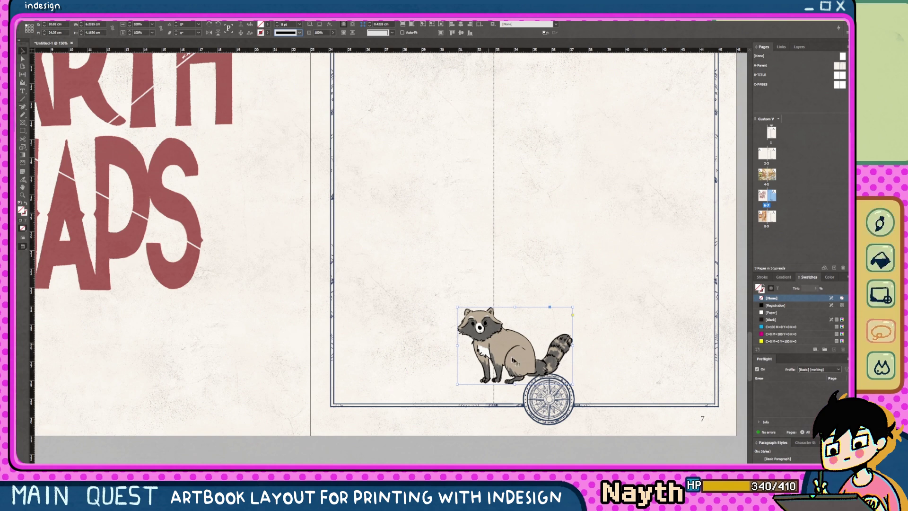
Move the raccoon on page 7 clear of the compass emblem and detach the Tools panel beside it.
{"action": "left_click_drag", "start_coordinate": [489, 349], "coordinate": [473, 318]}
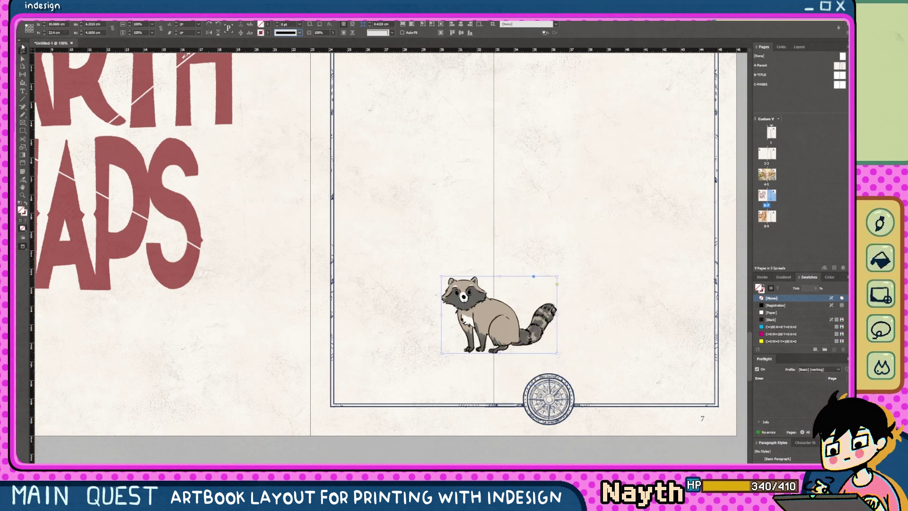
{"action": "left_click_drag", "start_coordinate": [34, 47], "coordinate": [366, 271]}
Try cropping the top of the raccoon's frame and enlarging the image independently of its frame.
{"action": "mouse_move", "coordinate": [492, 276]}
{"action": "left_mouse_down"}
{"action": "mouse_move", "coordinate": [492, 303]}
{"action": "mouse_move", "coordinate": [493, 281]}
{"action": "left_mouse_up"}
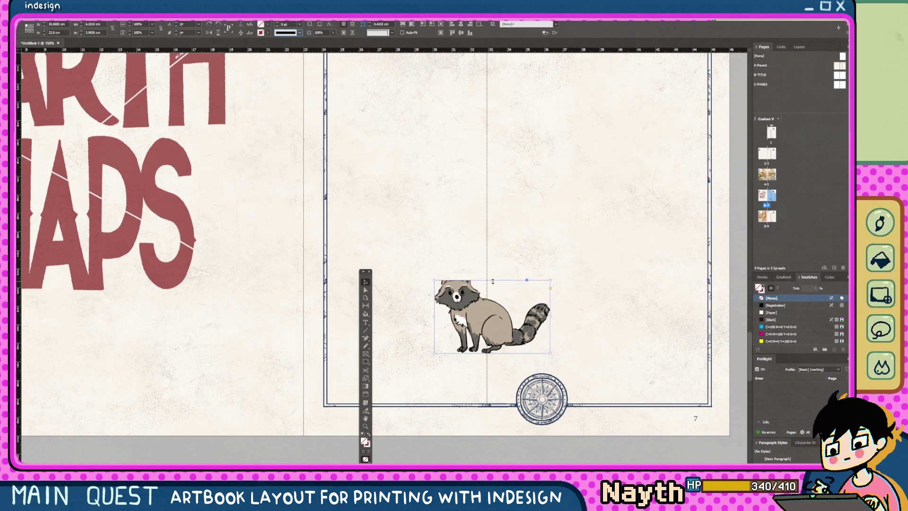
{"action": "left_click", "coordinate": [470, 311]}
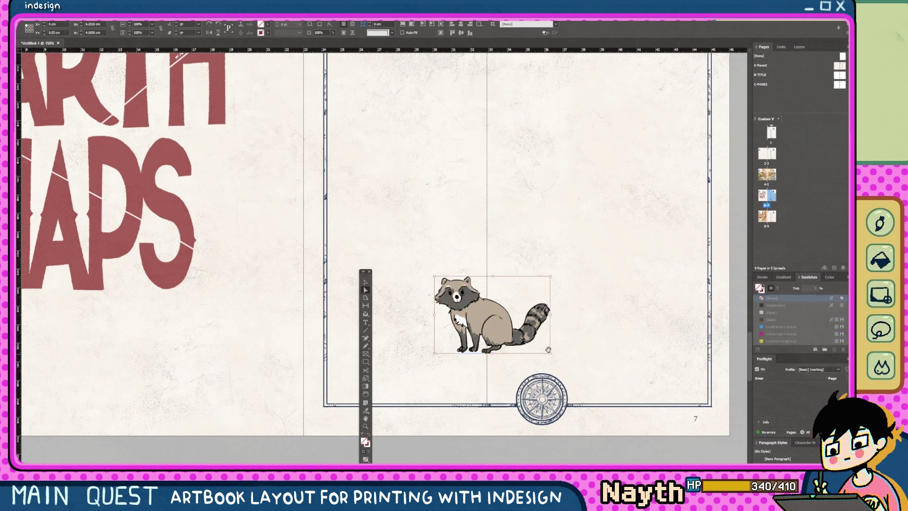
{"action": "left_click_drag", "start_coordinate": [550, 354], "coordinate": [610, 392]}
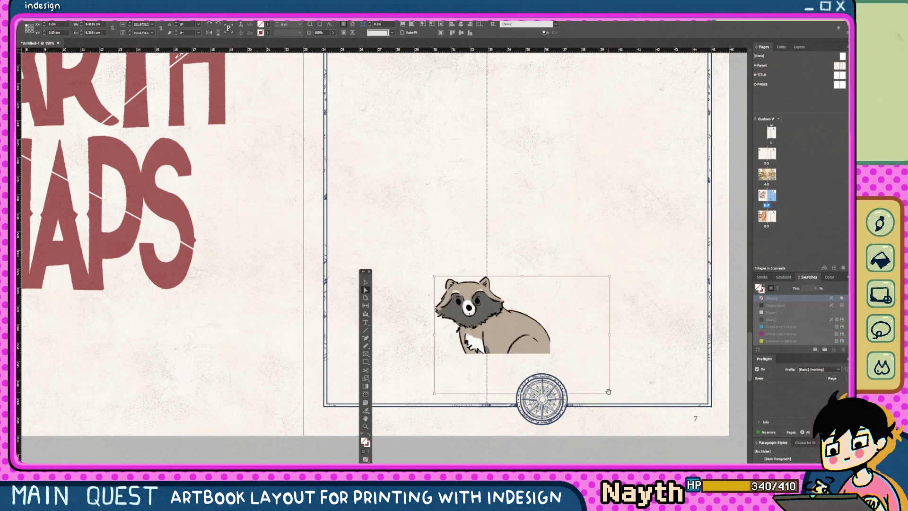
{"action": "left_click_drag", "start_coordinate": [550, 353], "coordinate": [550, 353]}
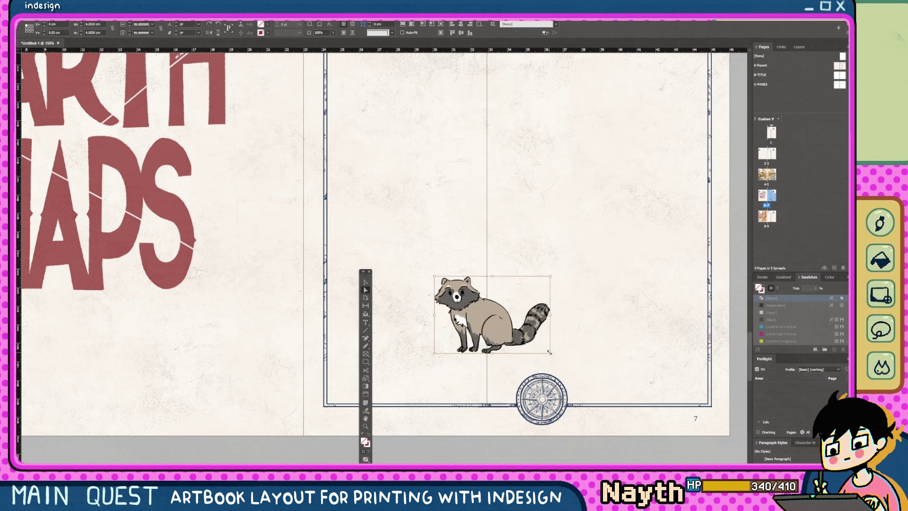
{"action": "left_click", "coordinate": [366, 282]}
{"action": "left_click", "coordinate": [475, 371]}
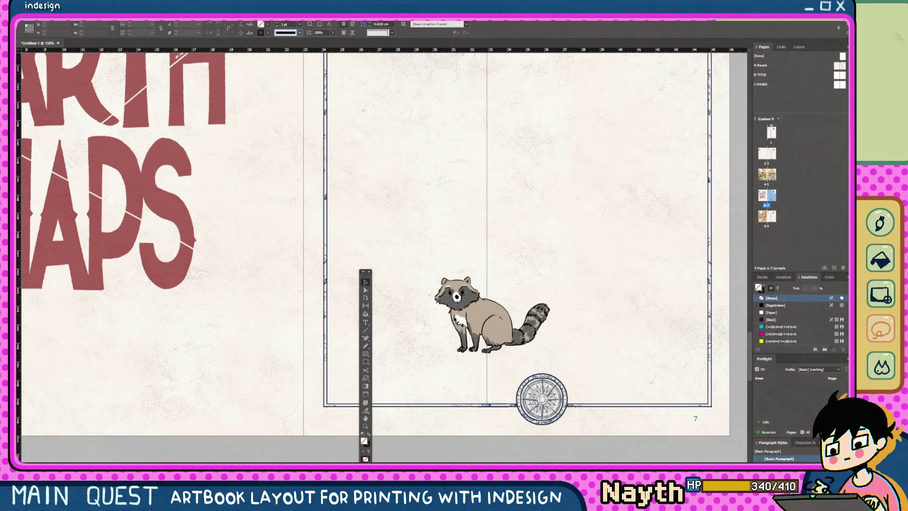
Scale the raccoon down proportionally together with its frame and dock the Tools panel again.
{"action": "left_click", "coordinate": [492, 326]}
{"action": "left_click_drag", "start_coordinate": [550, 354], "coordinate": [490, 344]}
{"action": "left_click_drag", "start_coordinate": [366, 272], "coordinate": [21, 142]}
{"action": "left_click", "coordinate": [390, 307]}
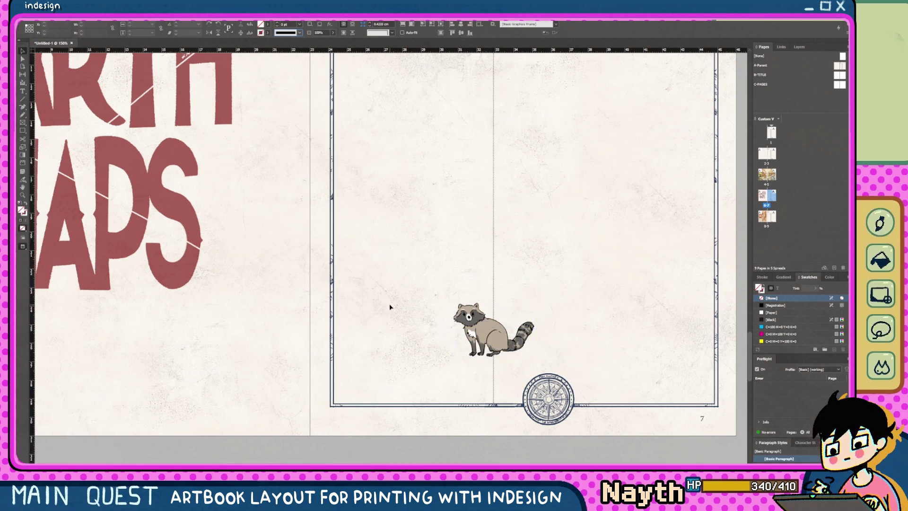
Place the tilted SimpleSheet.png beside the raccoon on page 7 and bring the raccoon in front of it.
{"action": "left_click_drag", "start_coordinate": [371, 254], "coordinate": [479, 419]}
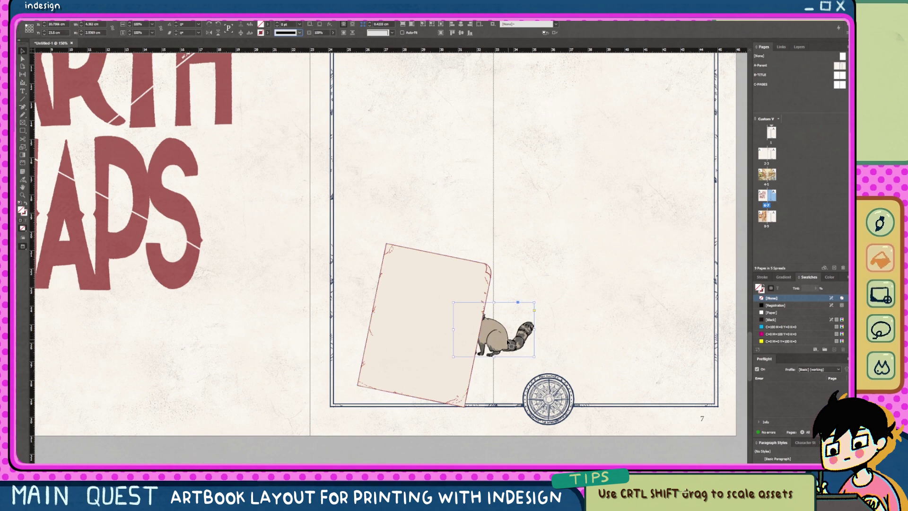
{"action": "right_click", "coordinate": [502, 339]}
{"action": "mouse_move", "coordinate": [568, 187]}
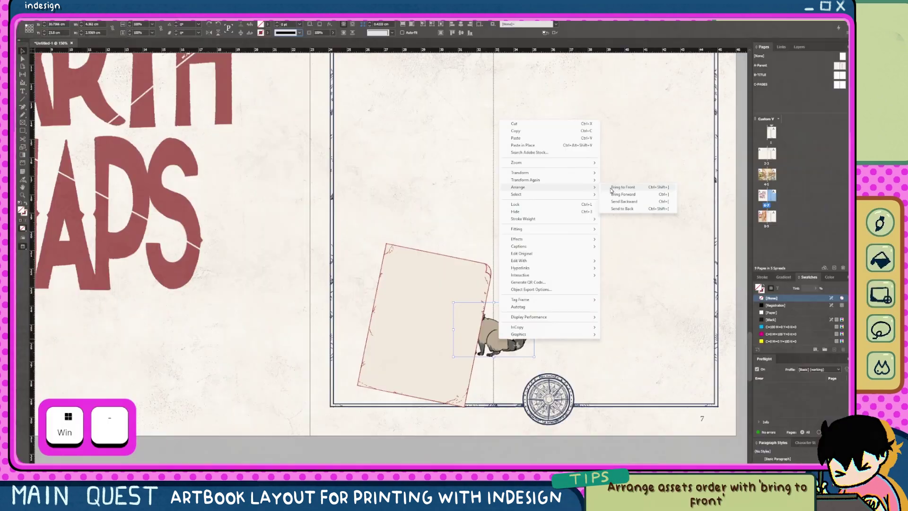
{"action": "left_click", "coordinate": [613, 189]}
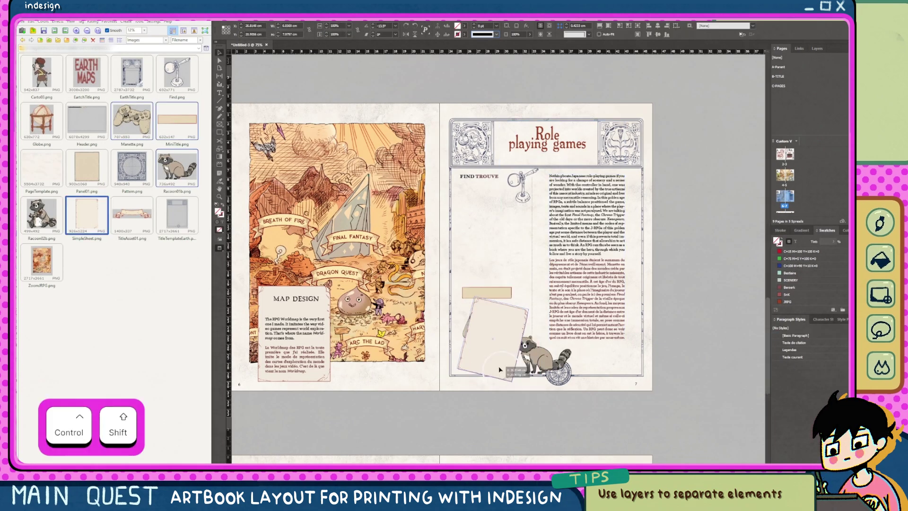
Copy the sheet and label panels onto pages 8 and 9, and add Pattern.png with the TitleAsset01.png banner above it.
{"action": "key", "text": "ctrl+c"}
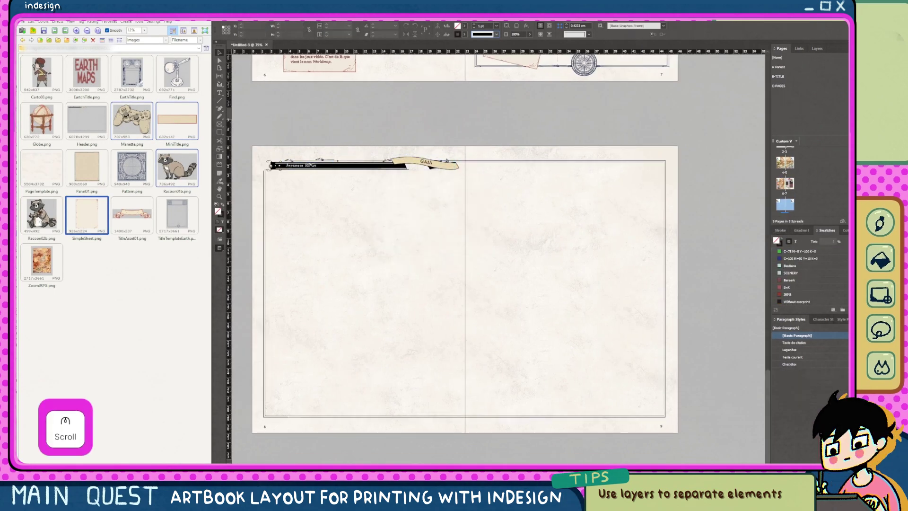
{"action": "key", "text": "ctrl+v"}
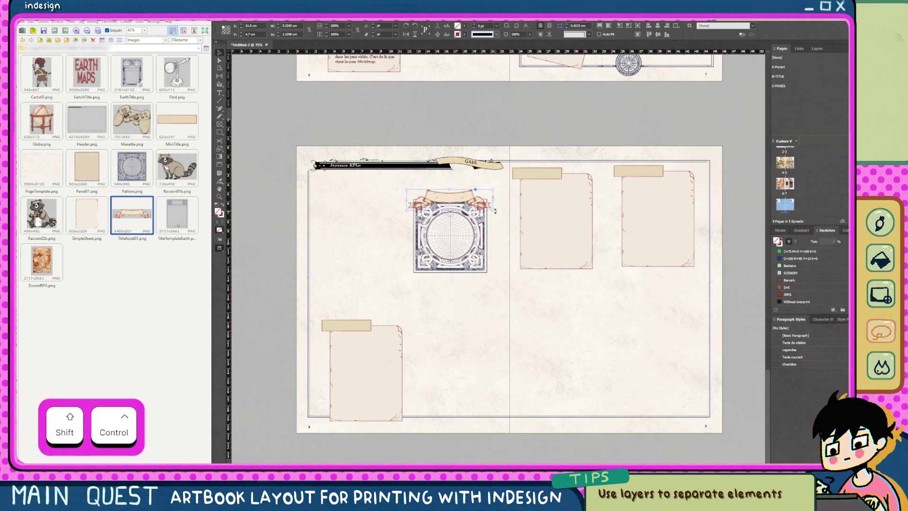
{"action": "key", "text": "ctrl+c"}
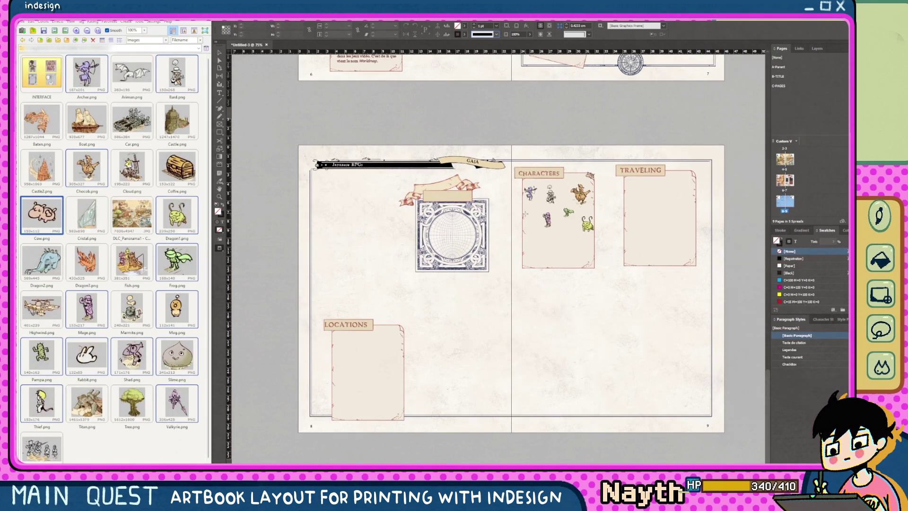
Place the character drawings on the Characters sheet and the tree, crystal, castle and other scenery around the Locations sheet.
{"action": "left_click", "coordinate": [526, 214]}
{"action": "left_click", "coordinate": [335, 336]}
{"action": "left_click_drag", "start_coordinate": [487, 327], "coordinate": [435, 387]}
Place the boat, car, fish boat, Highwind plane and fire dragon illustrations around the Traveling sheet on page 9.
{"action": "left_click", "coordinate": [86, 121]}
{"action": "left_click", "coordinate": [132, 263], "text": "ctrl"}
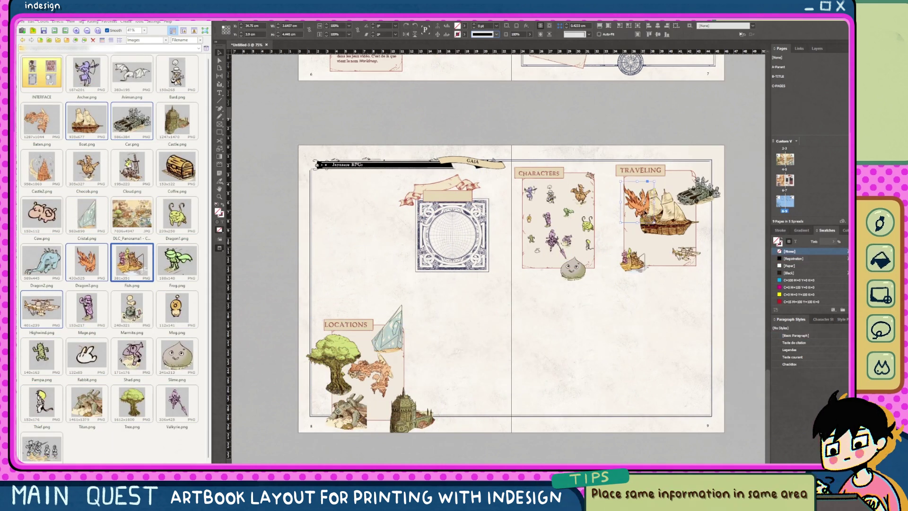
{"action": "left_click_drag", "start_coordinate": [636, 203], "coordinate": [625, 193]}
Place the raccoon, globe and cartographer below the globe pattern and paste the body texts onto pages 8 and 9.
{"action": "left_click", "coordinate": [42, 215], "text": "ctrl"}
{"action": "left_click_drag", "start_coordinate": [517, 343], "coordinate": [502, 326]}
{"action": "key", "text": "ctrl+v"}
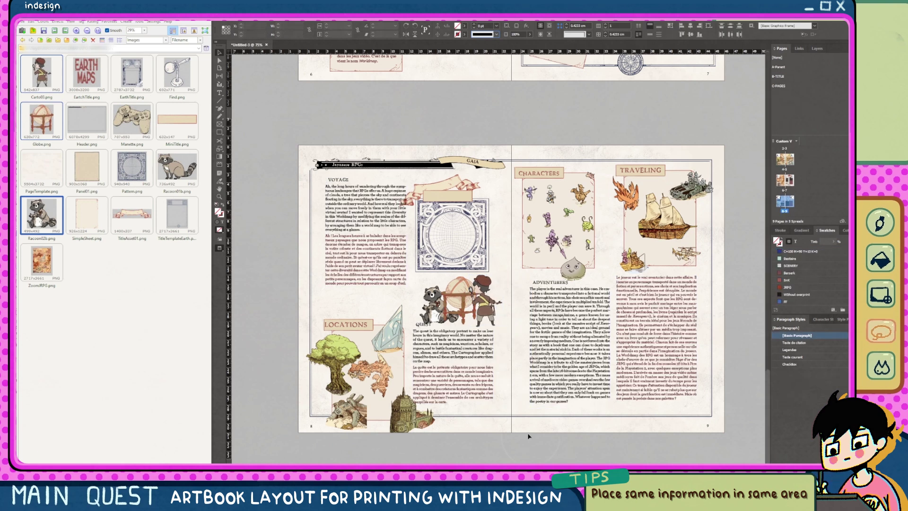
Start exporting the document as an Adobe PDF (Print) file named Artbook.
{"action": "scroll", "coordinate": [528, 436], "scroll_direction": "up", "scroll_amount": 15}
{"action": "left_click", "coordinate": [249, 17]}
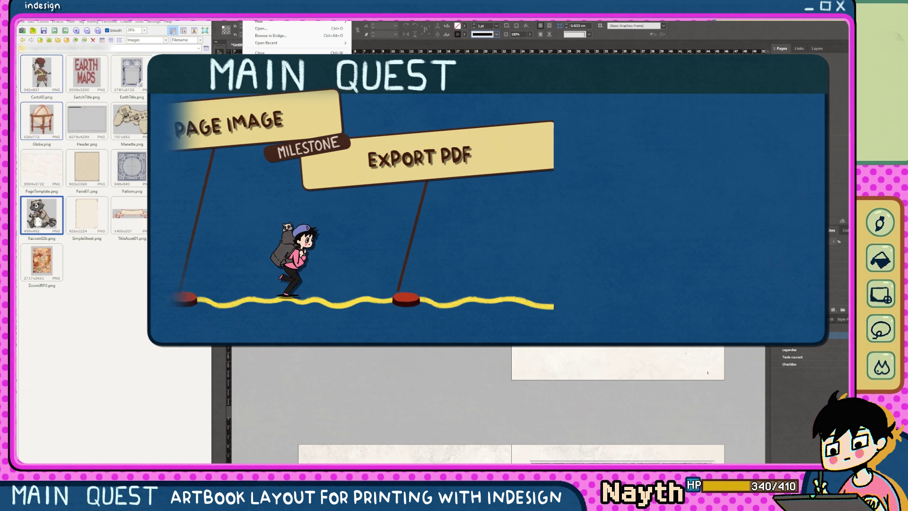
{"action": "left_click", "coordinate": [265, 138]}
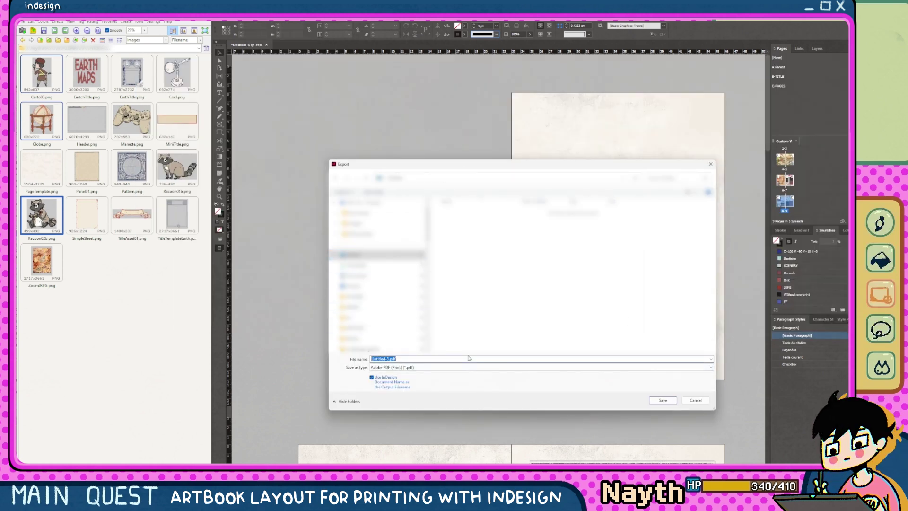
{"action": "key", "text": "shift"}
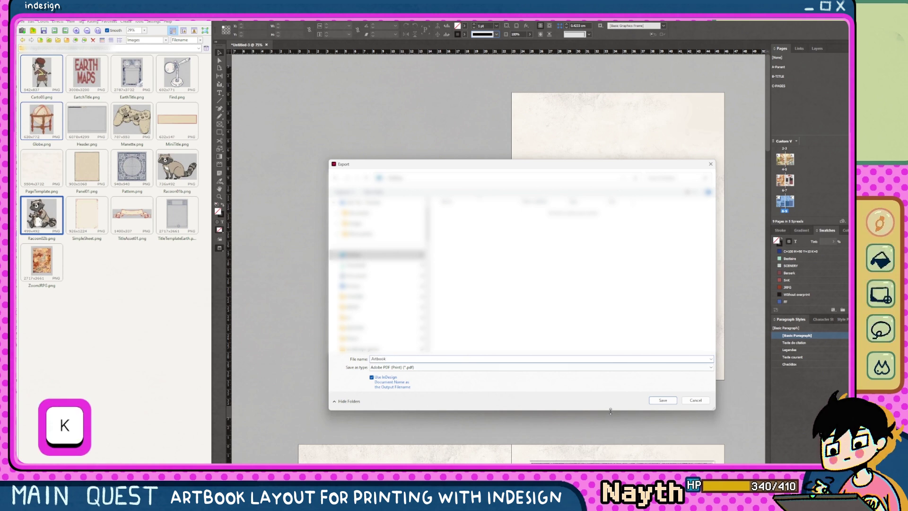
{"action": "left_click", "coordinate": [663, 400]}
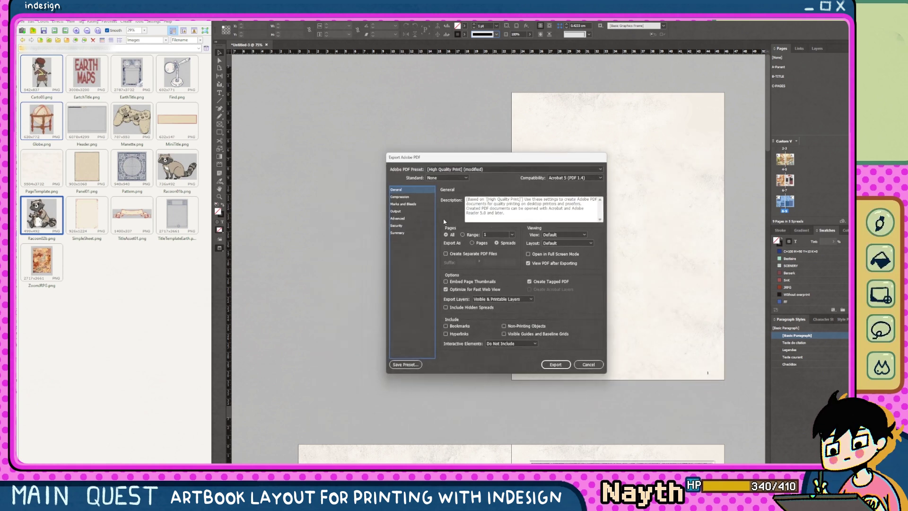
Apply the High Quality Print preset, go through the compression, bleed and output colour conversion settings, and export the PDF.
{"action": "left_click", "coordinate": [399, 196]}
{"action": "left_click", "coordinate": [473, 169]}
{"action": "left_click", "coordinate": [466, 170]}
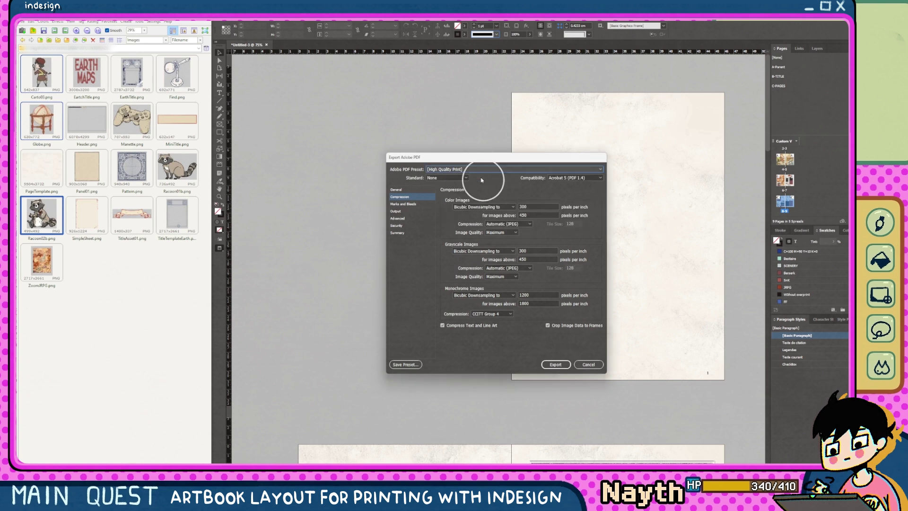
{"action": "left_click", "coordinate": [395, 204]}
{"action": "left_click", "coordinate": [396, 211]}
{"action": "left_click", "coordinate": [542, 207]}
{"action": "left_click", "coordinate": [542, 229]}
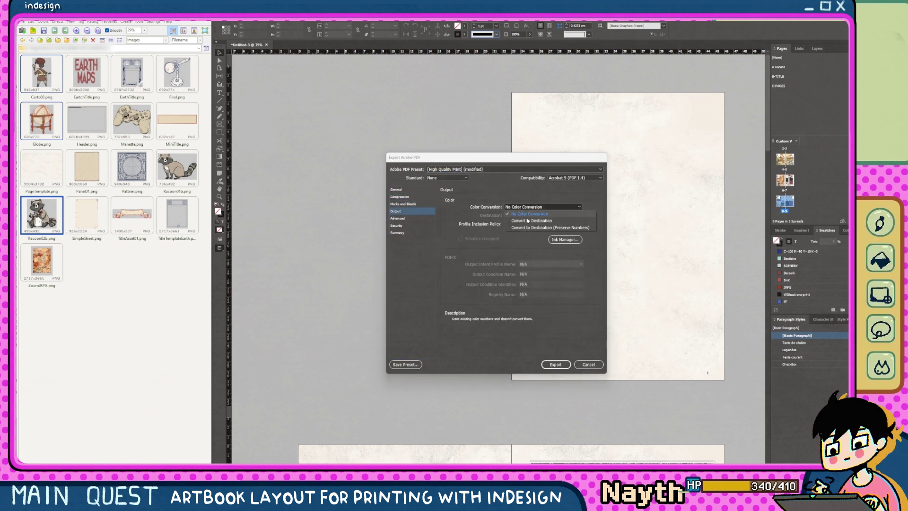
{"action": "left_click", "coordinate": [543, 215]}
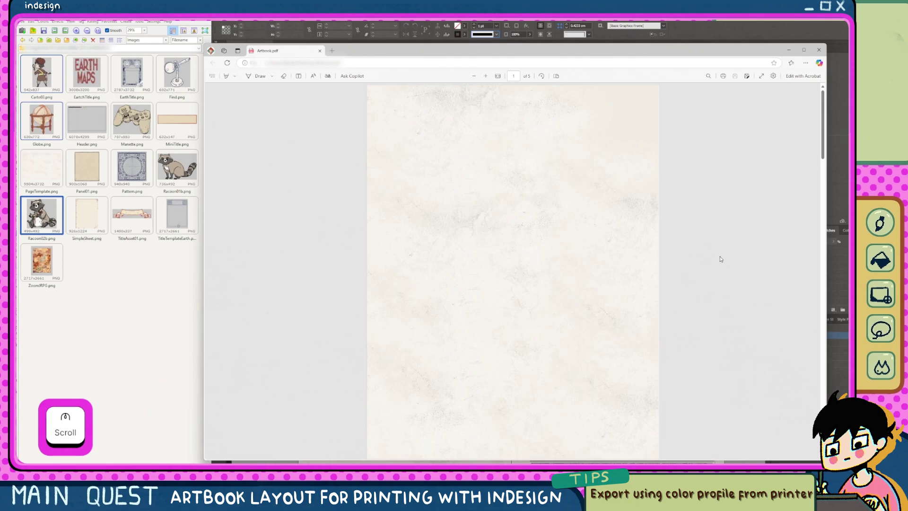
Look through the exported Artbook.pdf from the first page down to the Gaia spread.
{"action": "scroll", "coordinate": [721, 260], "scroll_direction": "down", "scroll_amount": 3}
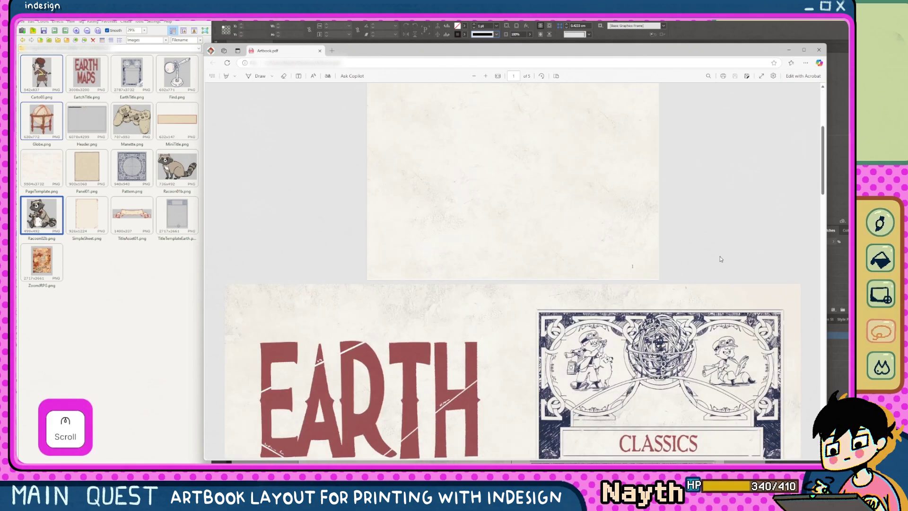
{"action": "scroll", "coordinate": [720, 259], "scroll_direction": "down", "scroll_amount": 10}
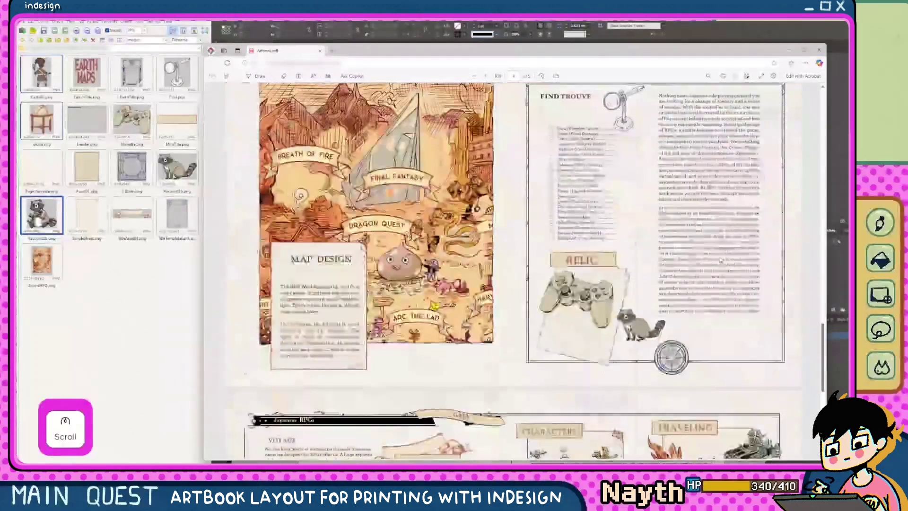
{"action": "scroll", "coordinate": [721, 259], "scroll_direction": "down", "scroll_amount": 5}
Open Slime.png in Clip Studio Paint, repaint the slime's pupils, add a moustache above its mouth, and save the image.
{"action": "left_click_drag", "start_coordinate": [542, 250], "coordinate": [588, 334]}
{"action": "left_click", "coordinate": [588, 358]}
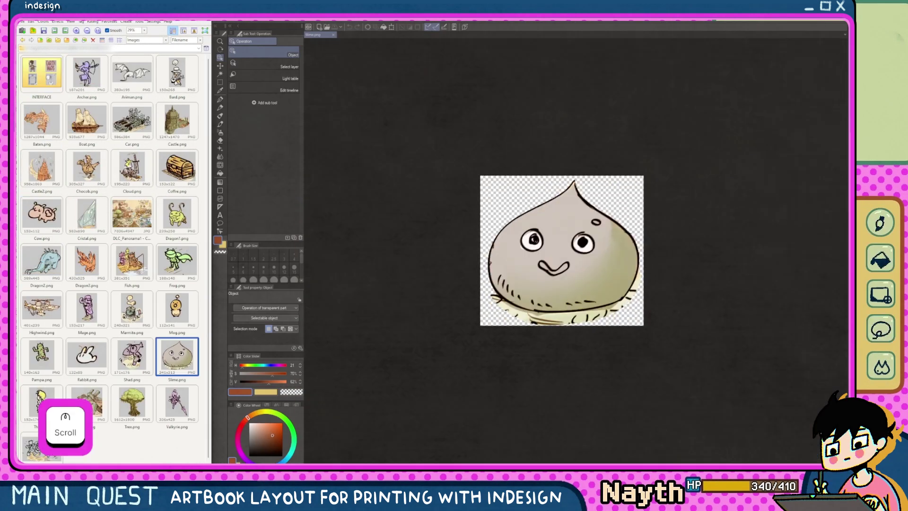
{"action": "left_click", "coordinate": [584, 243], "text": "alt"}
{"action": "left_click_drag", "start_coordinate": [581, 239], "coordinate": [585, 247]}
{"action": "left_click_drag", "start_coordinate": [527, 236], "coordinate": [536, 245]}
{"action": "left_click", "coordinate": [541, 244], "text": "alt"}
{"action": "key", "text": "ctrl+s"}
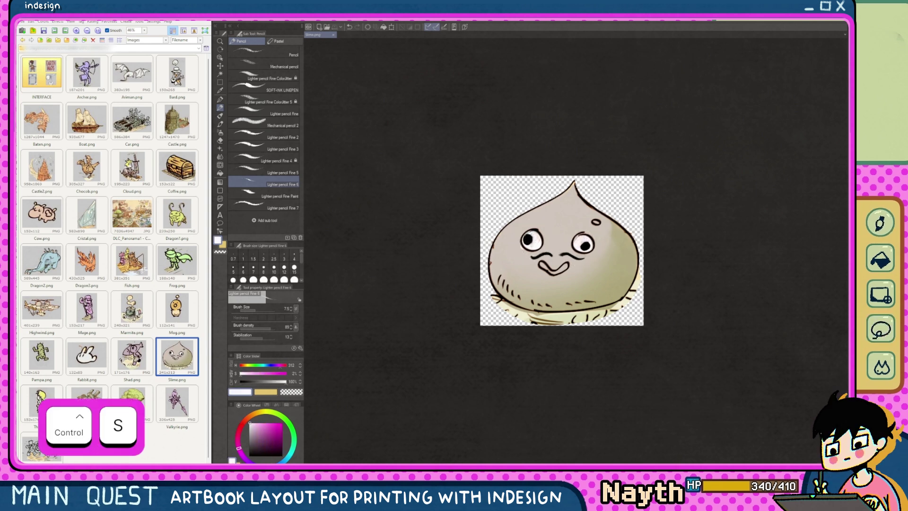
Switch back to InDesign, leave preview mode, update the modified Slime.png link, and check the slime on page 9.
{"action": "key", "text": "w"}
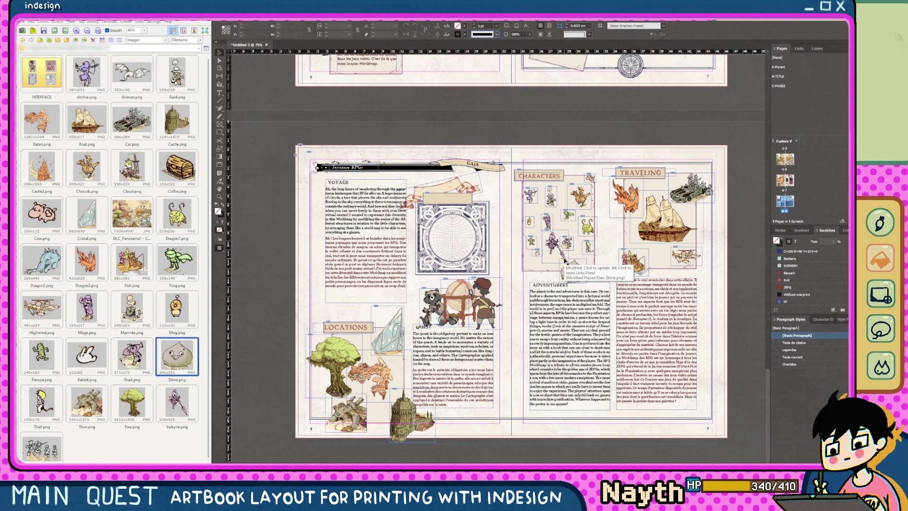
{"action": "left_click", "coordinate": [565, 260]}
{"action": "left_click", "coordinate": [799, 48]}
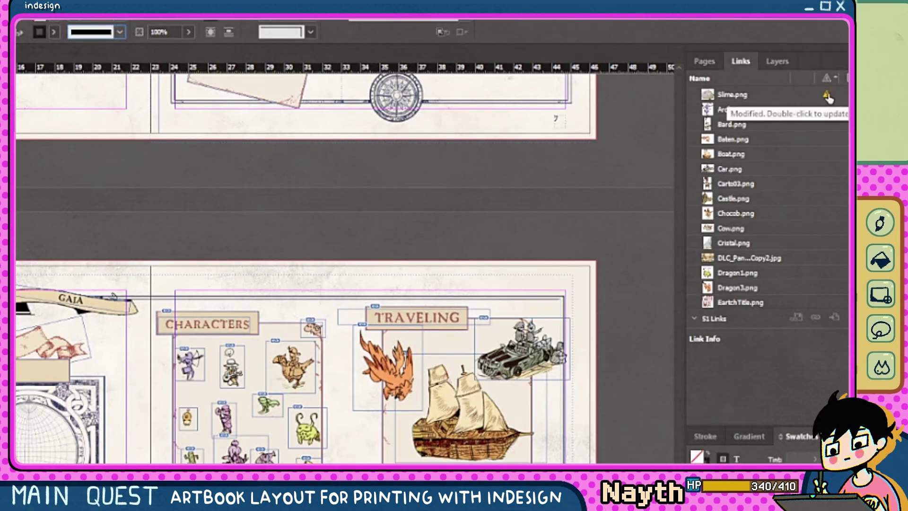
{"action": "double_click", "coordinate": [828, 97]}
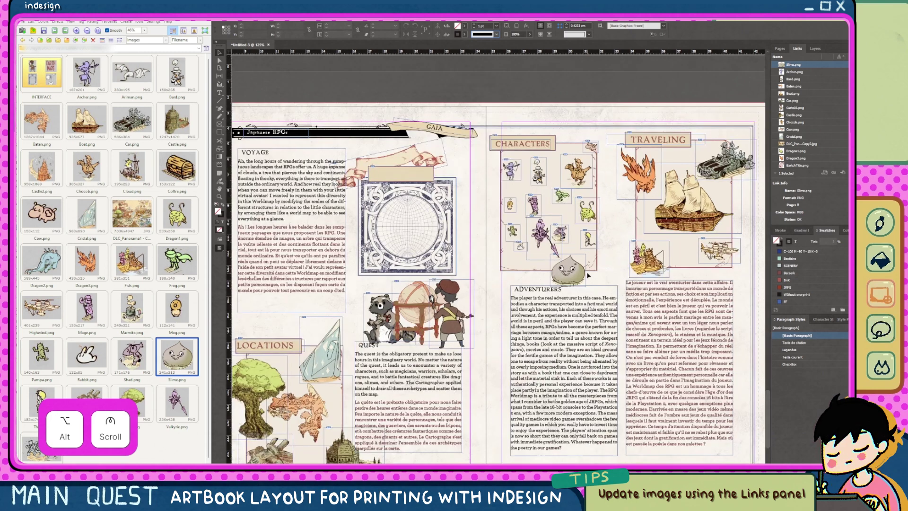
{"action": "scroll", "coordinate": [585, 281], "scroll_direction": "up", "scroll_amount": 6, "text": "alt"}
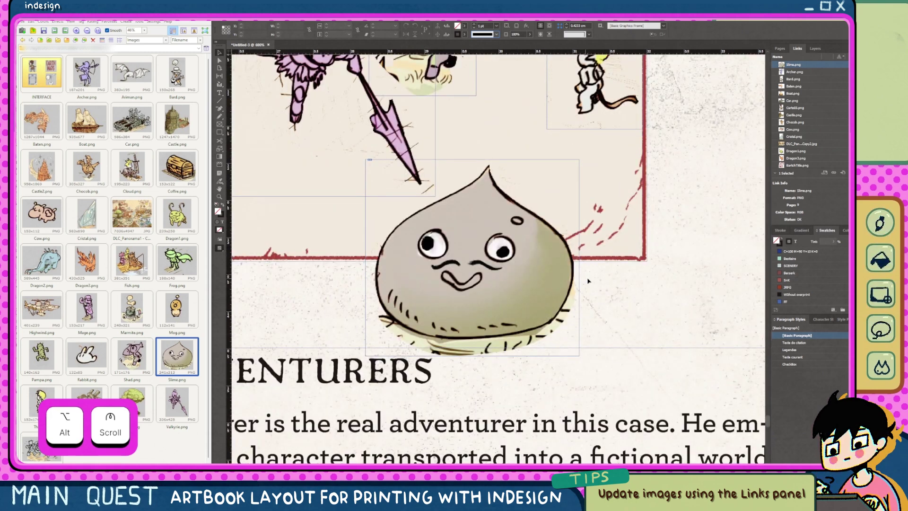
{"action": "key", "text": "space"}
{"action": "left_click_drag", "start_coordinate": [588, 281], "coordinate": [643, 281]}
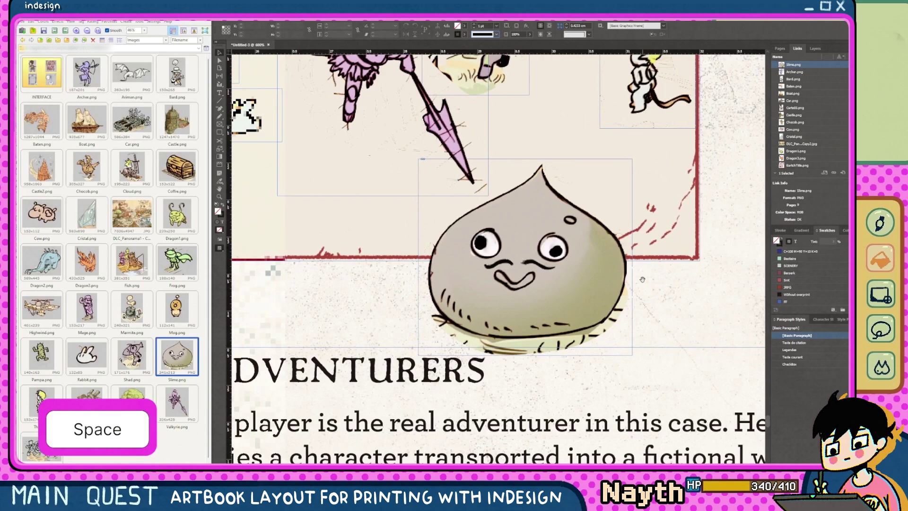
{"action": "scroll", "coordinate": [642, 280], "scroll_direction": "down", "scroll_amount": 7, "text": "alt"}
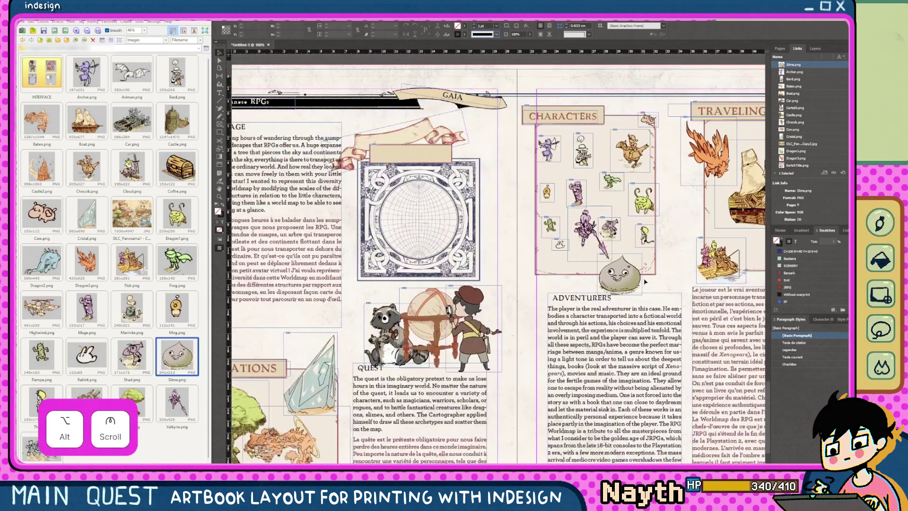
{"action": "scroll", "coordinate": [645, 281], "scroll_direction": "down", "scroll_amount": 1, "text": "alt"}
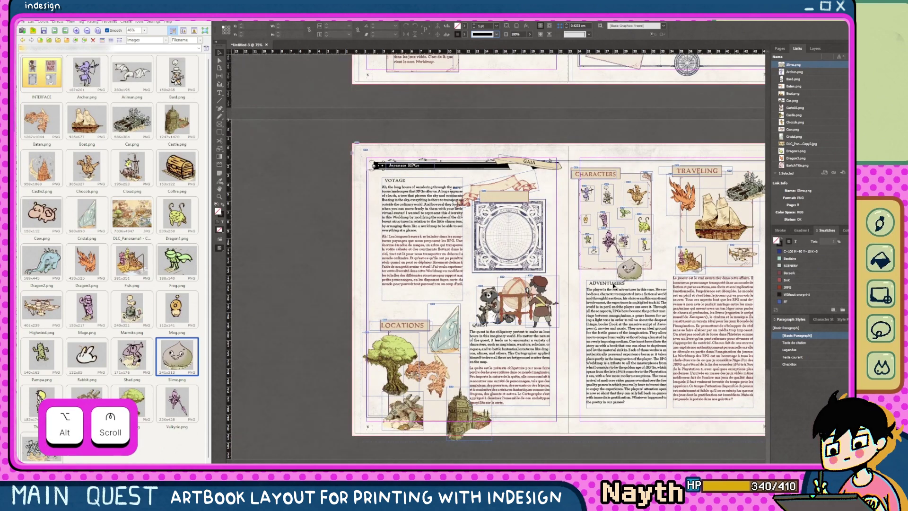